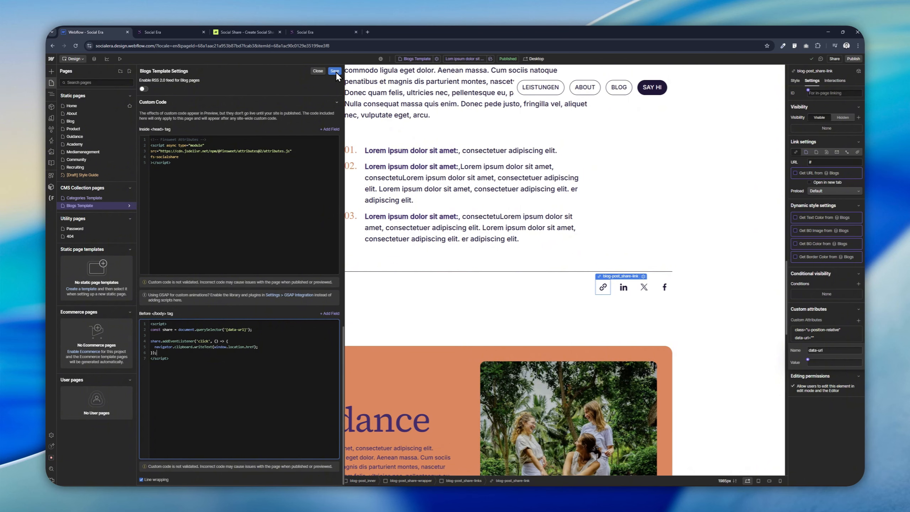
Step: Save the blog template's custom code and publish the site to the selected domains
click(335, 71)
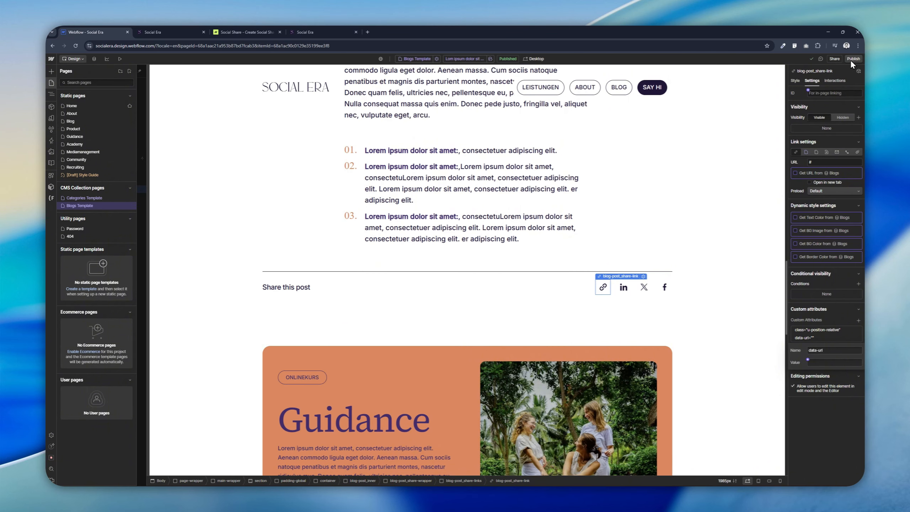
click(854, 59)
click(832, 158)
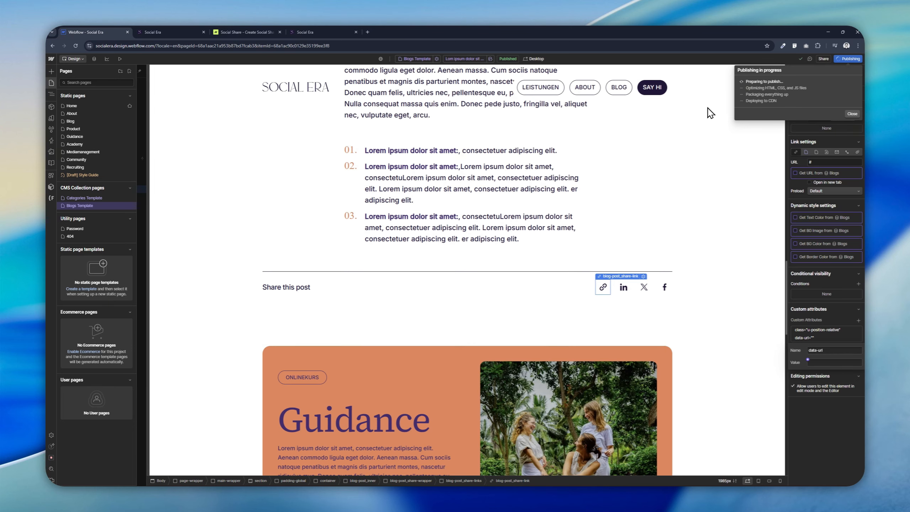
Step: Open the published blog post and test the copy-link share icon by pasting the copied URL into the address bar
click(784, 82)
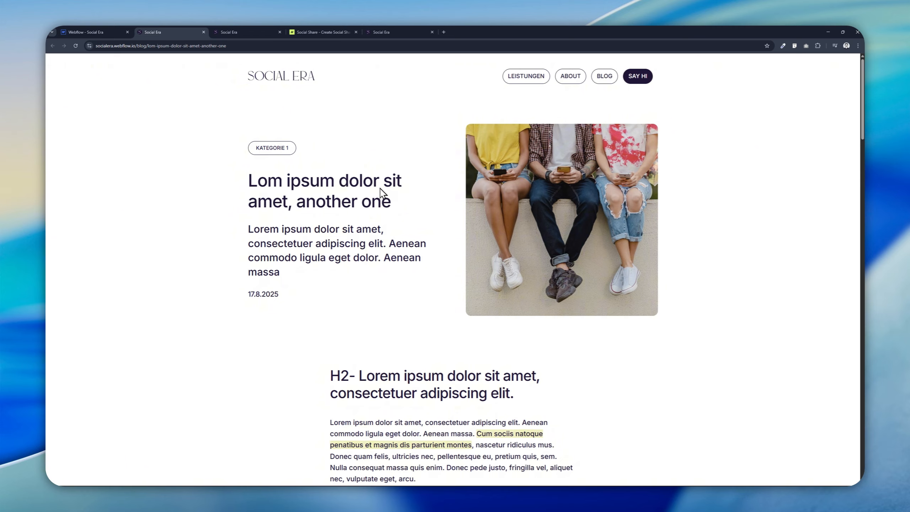
scroll(382, 193, down, 15)
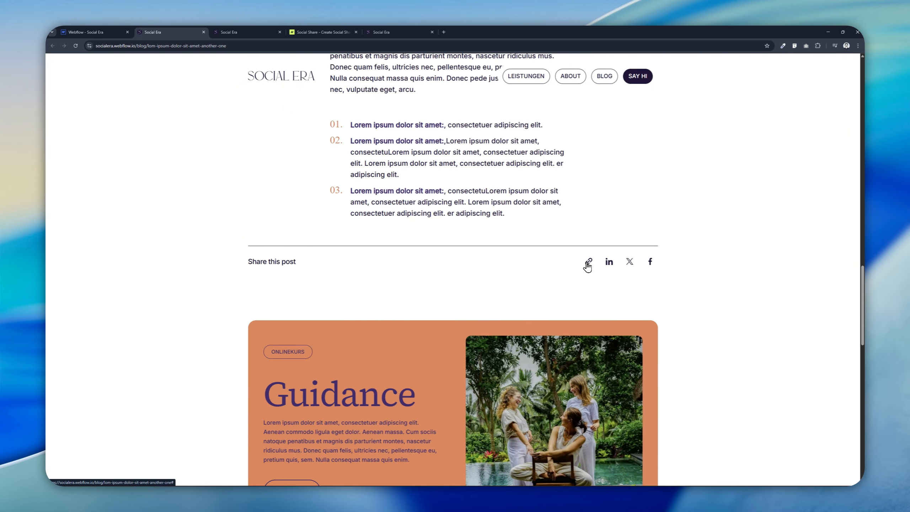
click(588, 263)
click(221, 46)
key(ctrl+v)
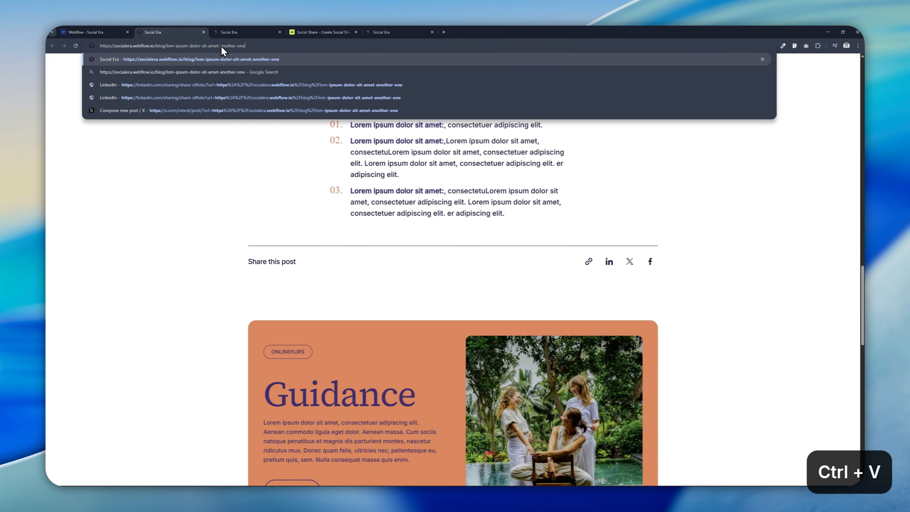
Step: Select the first share link and remove its class="u-position-relative" custom attribute
click(104, 31)
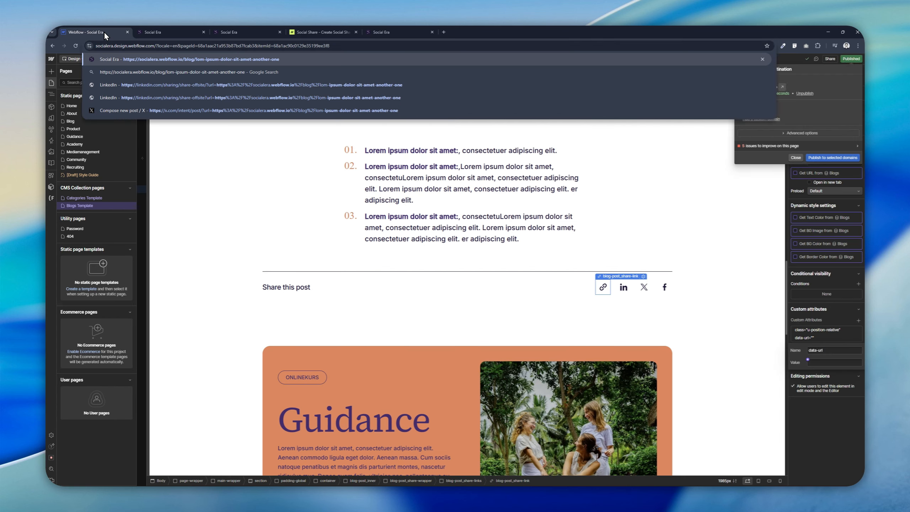
click(562, 281)
click(598, 282)
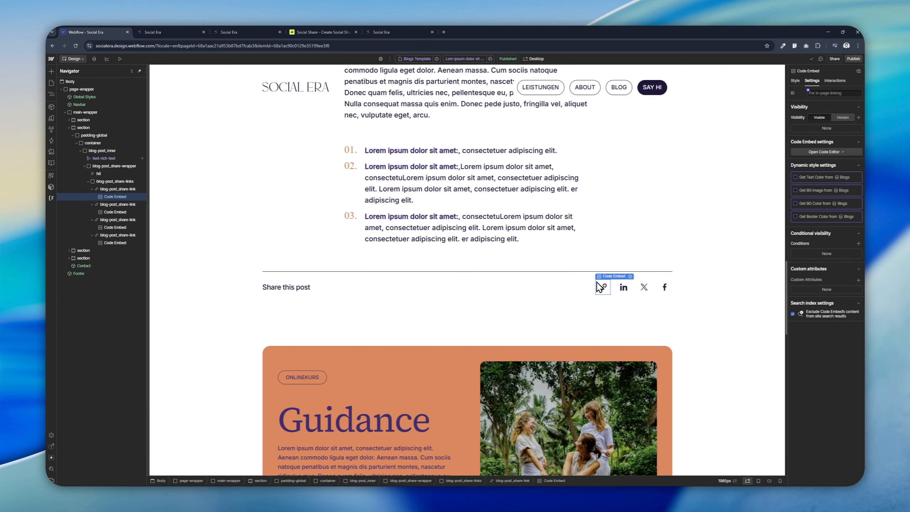
click(93, 188)
click(92, 197)
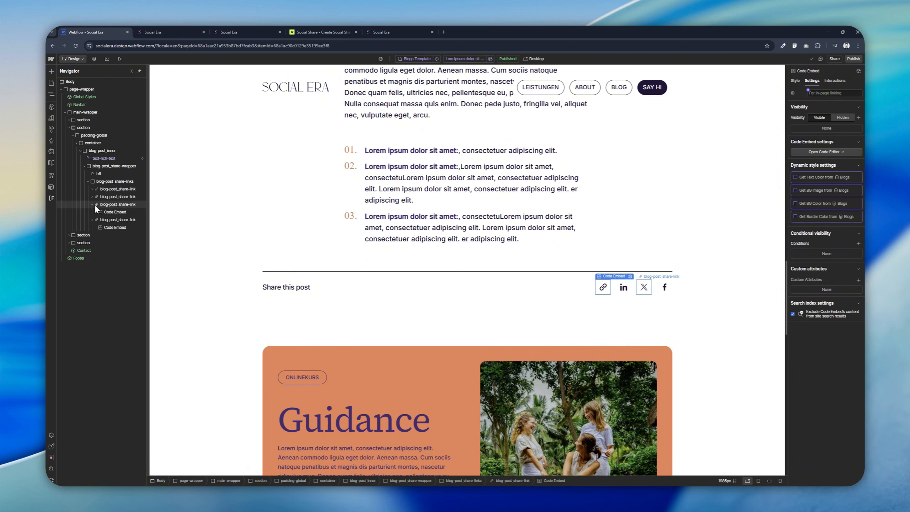
click(93, 205)
click(92, 212)
click(115, 190)
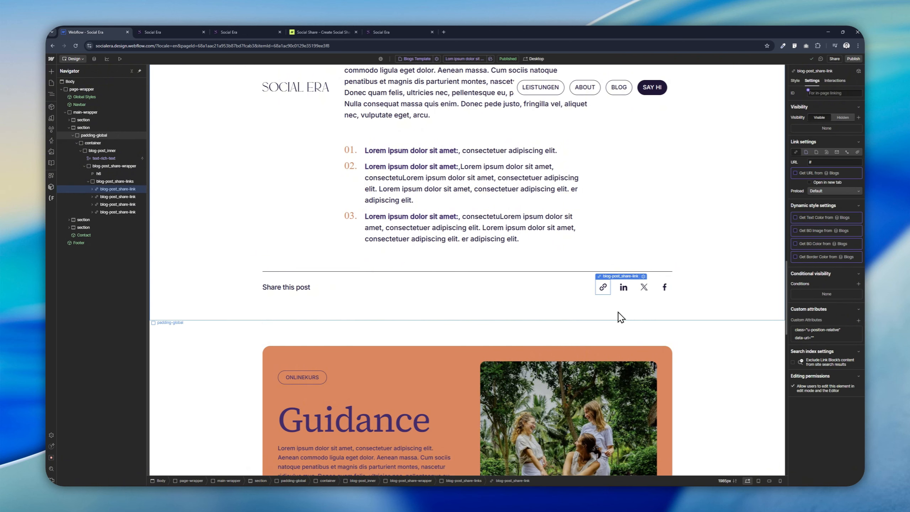
click(858, 330)
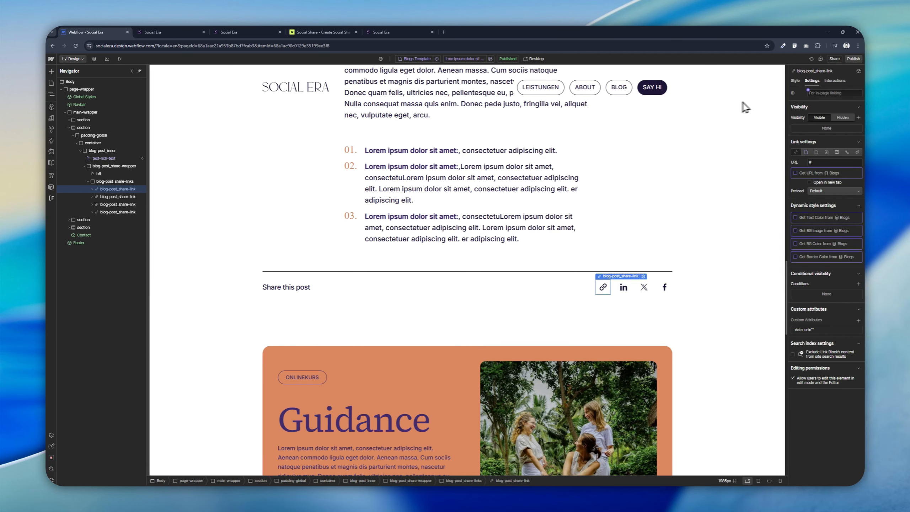
Step: Set the first share link's position style to Relative
click(795, 81)
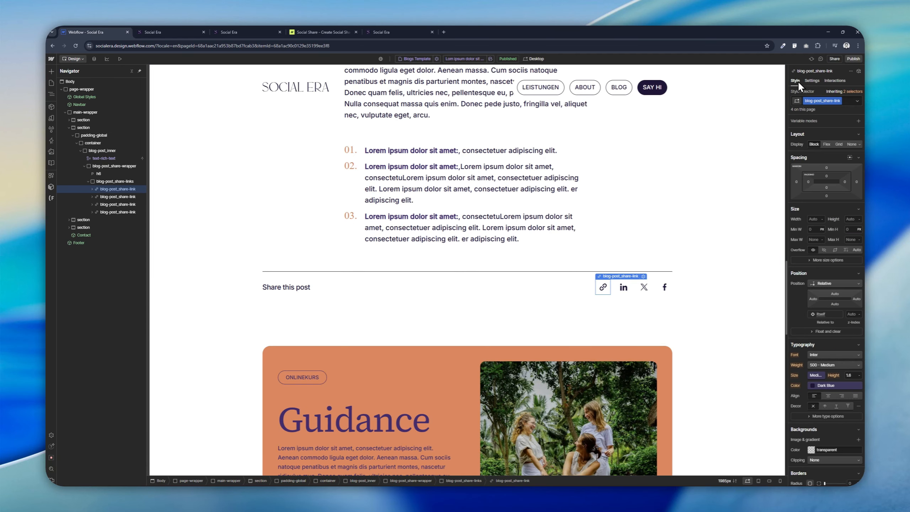
click(648, 235)
click(603, 287)
click(130, 190)
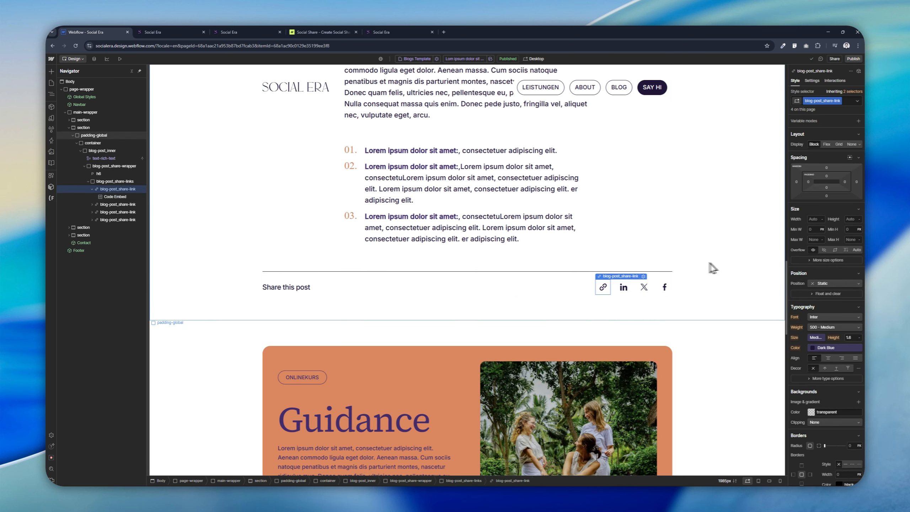
click(824, 284)
click(821, 291)
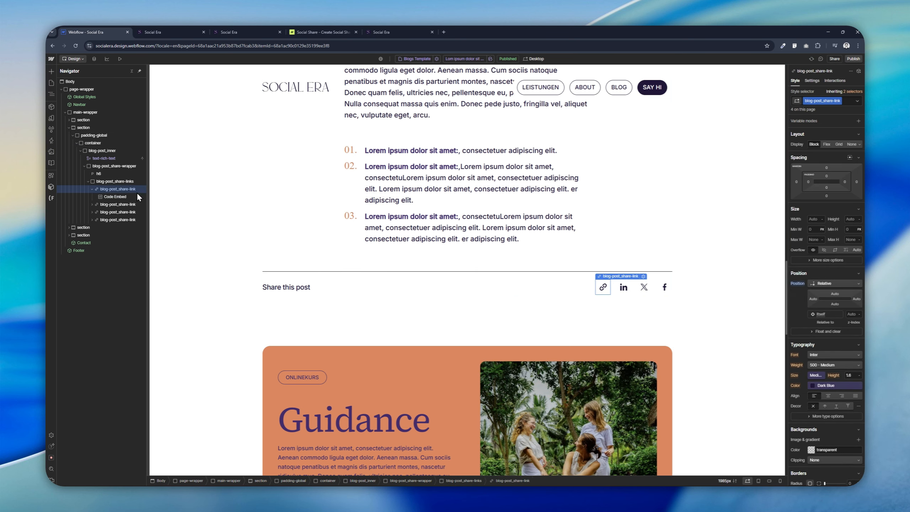
Step: Add a Paragraph element inside the first share link
key(ctrl+e)
text(tex)
key(Down)
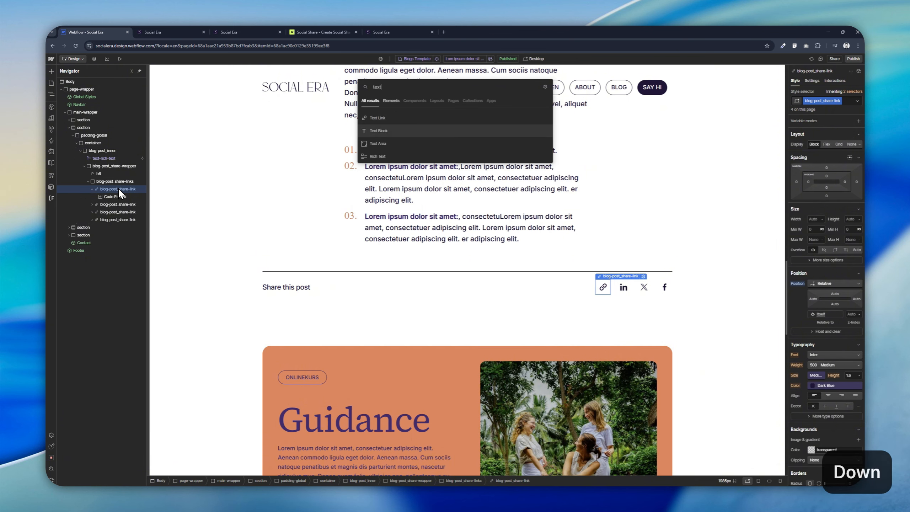
key(ctrl+a)
text(par)
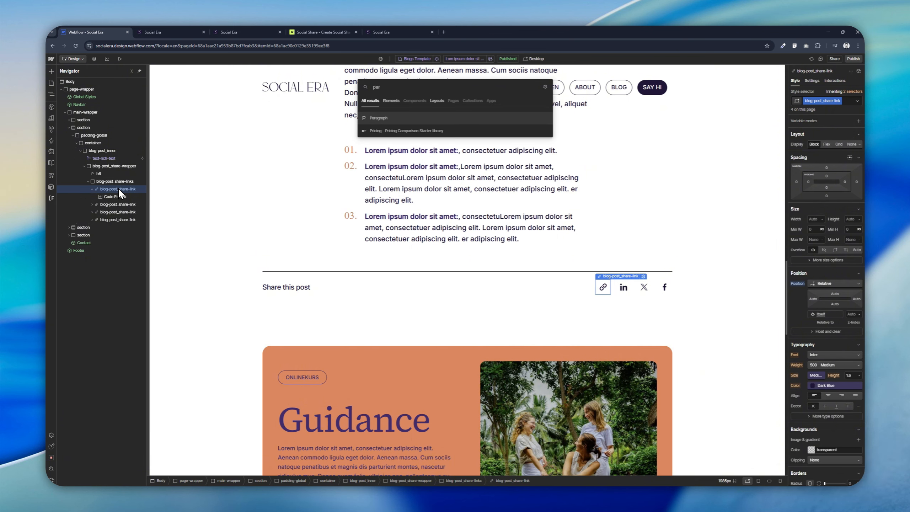
key(Return)
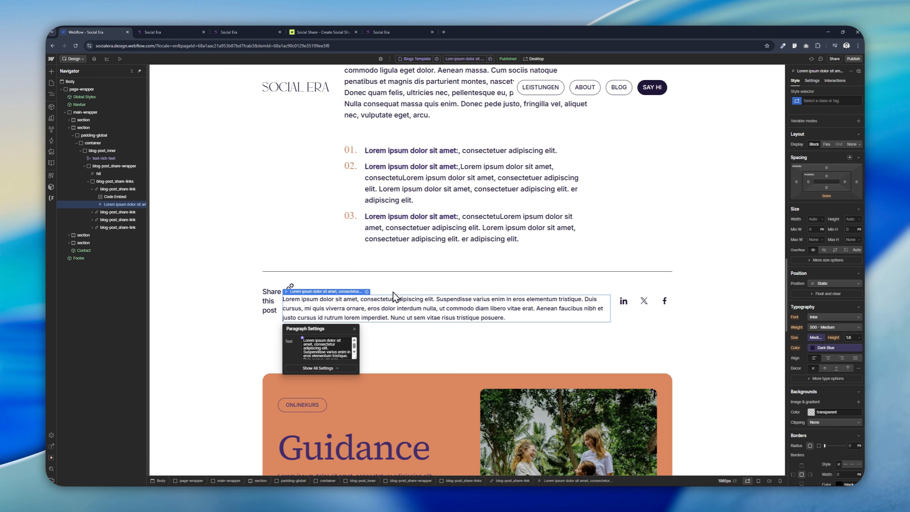
Step: Replace the paragraph's text with "URL Copied"
key(ctrl+a)
text(U)
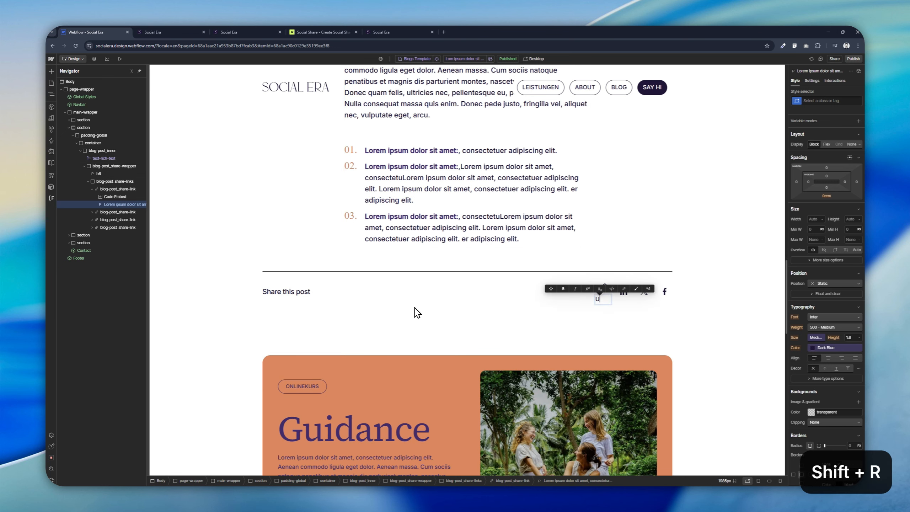
text(RL Copied)
click(555, 309)
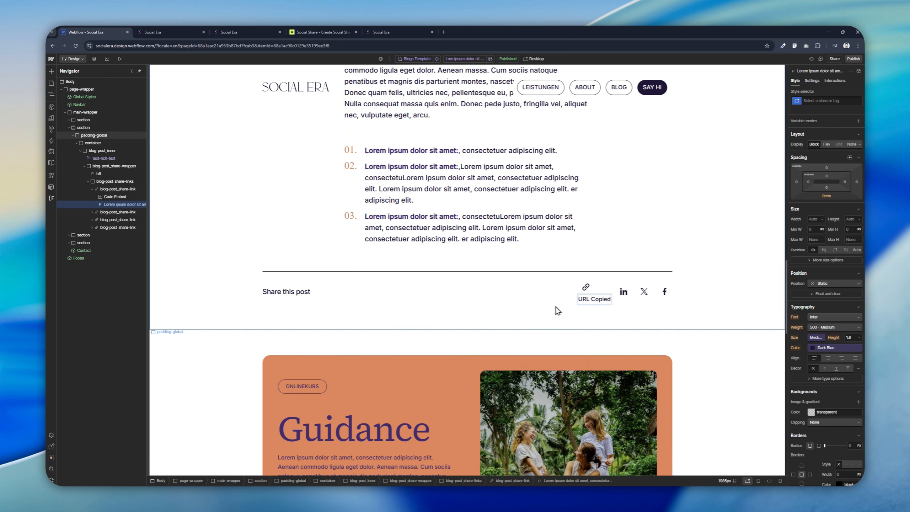
Step: Give the paragraph a new class named blog-post_share-tooltip
click(591, 301)
click(833, 102)
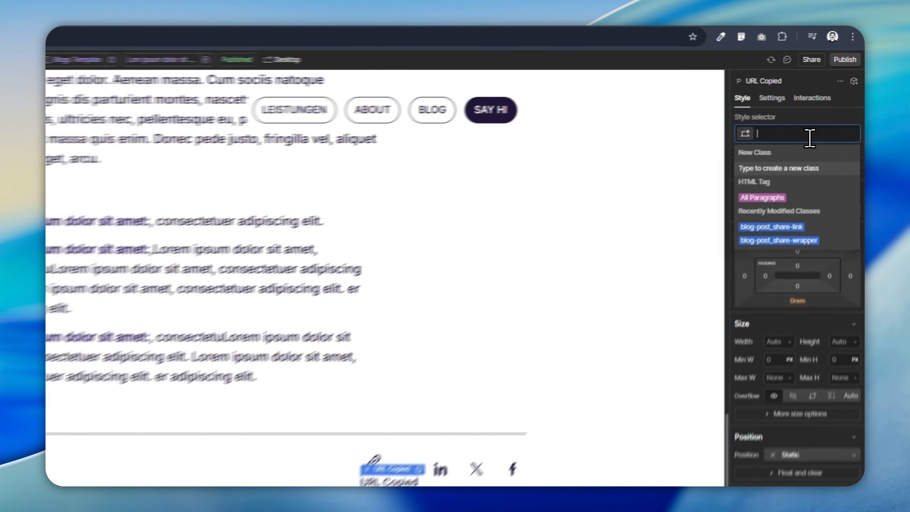
text(blog-post_)
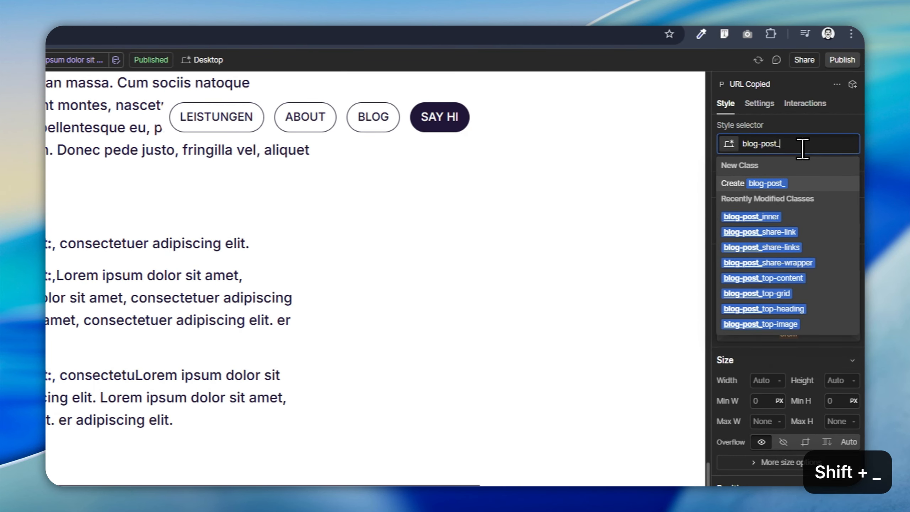
text(share-tooltip)
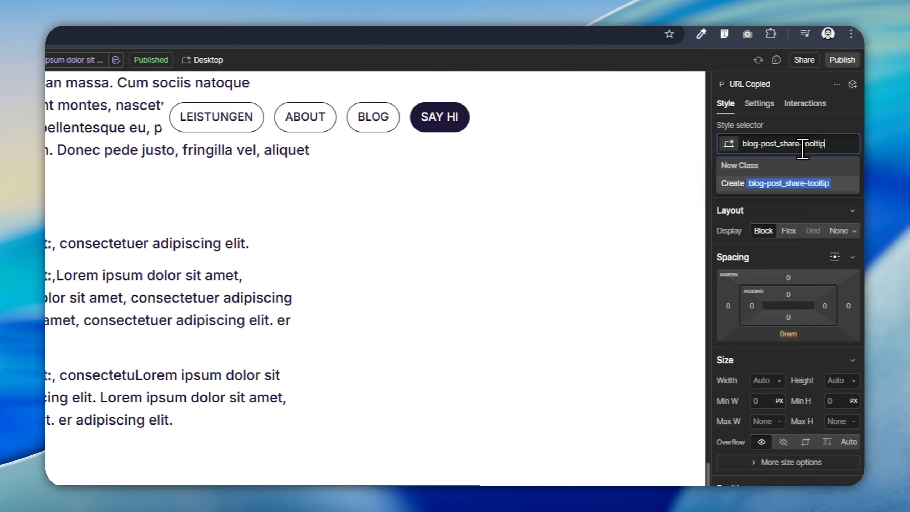
key(Return)
Step: Set the tooltip's font size to the X Small variable and its background color to Yellow
click(764, 372)
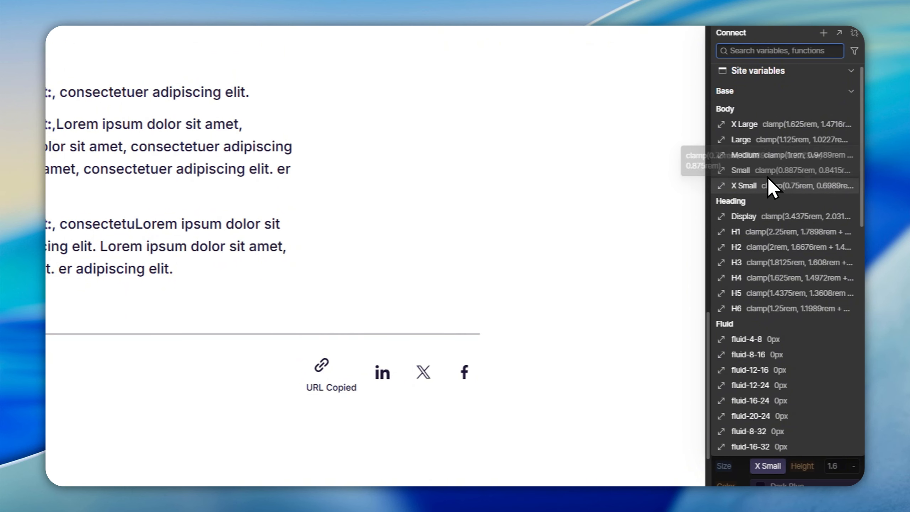
click(767, 181)
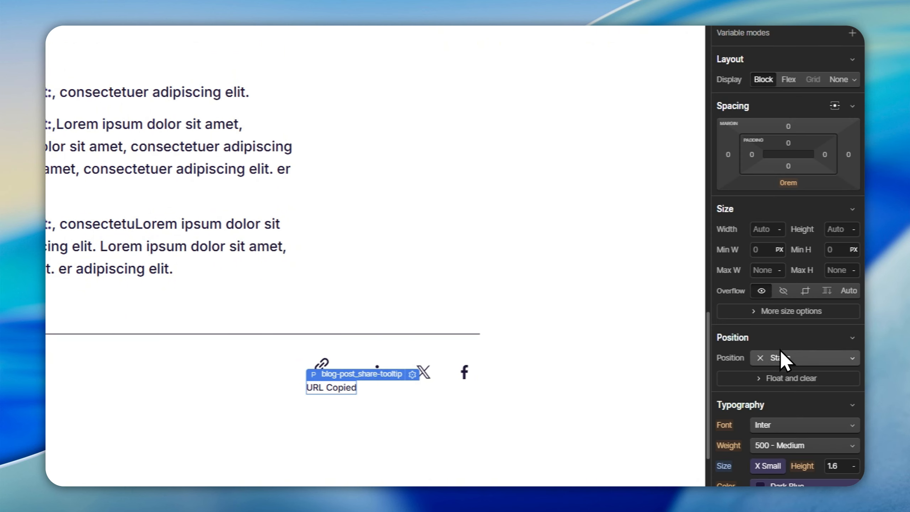
scroll(781, 350, down, 7)
click(753, 351)
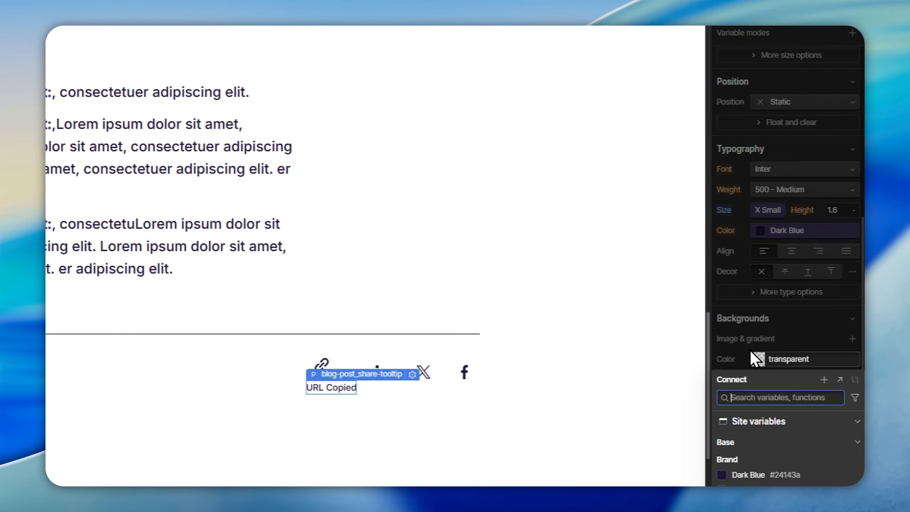
click(760, 369)
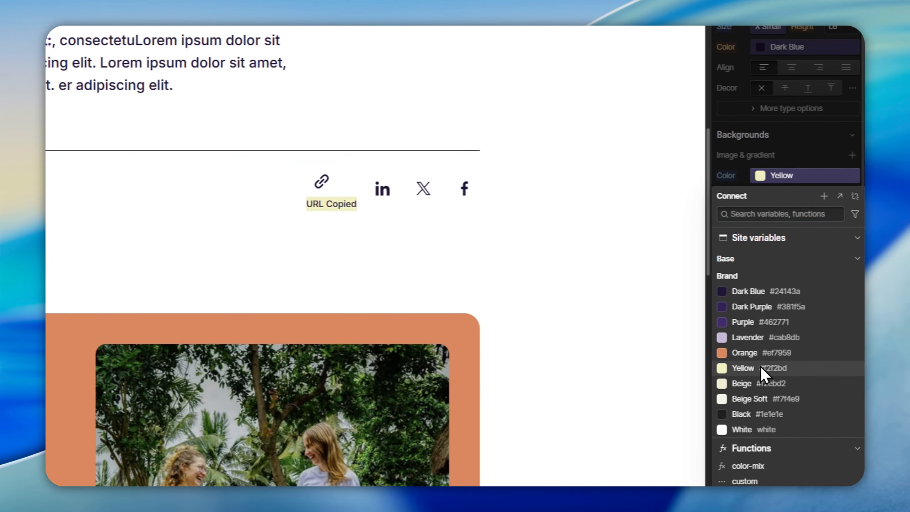
Step: Set the tooltip's vertical padding to 0.25rem and its horizontal padding to 0.75rem
scroll(779, 143, up, 7)
click(784, 165)
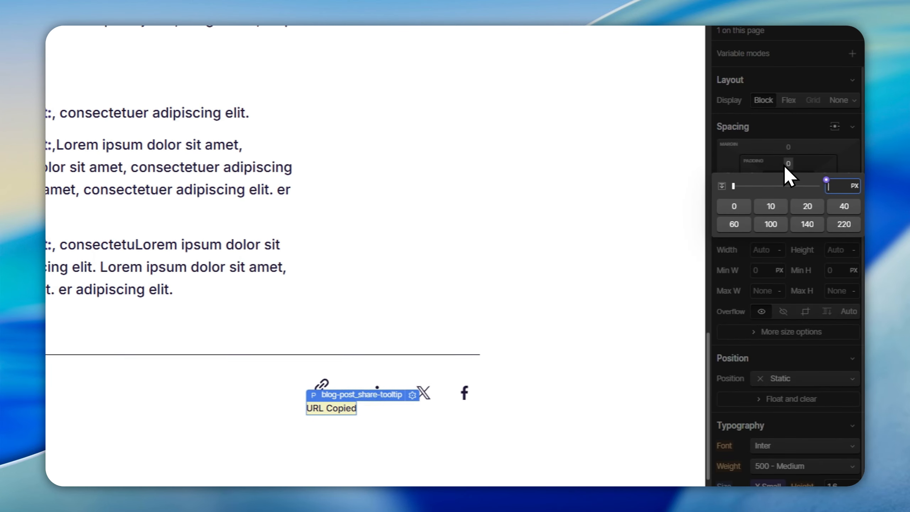
text(0.25rem)
key(alt+Return)
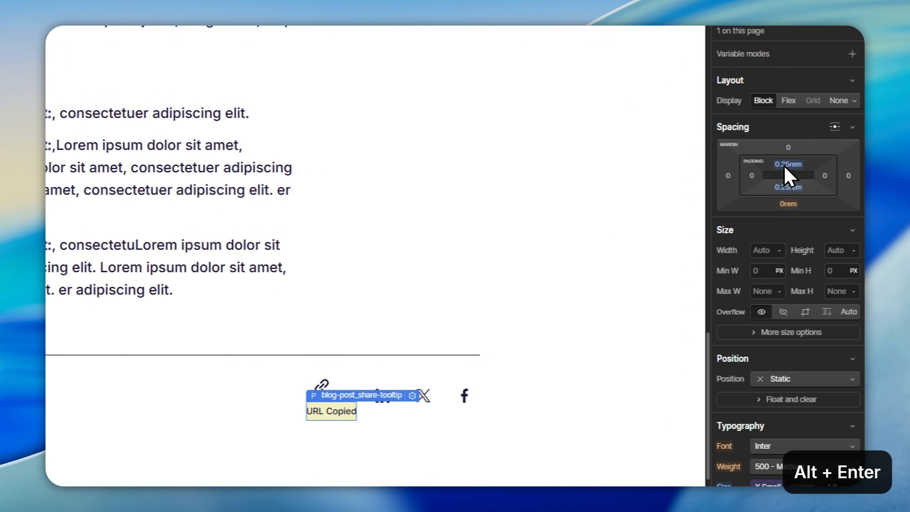
click(749, 170)
text(.75)
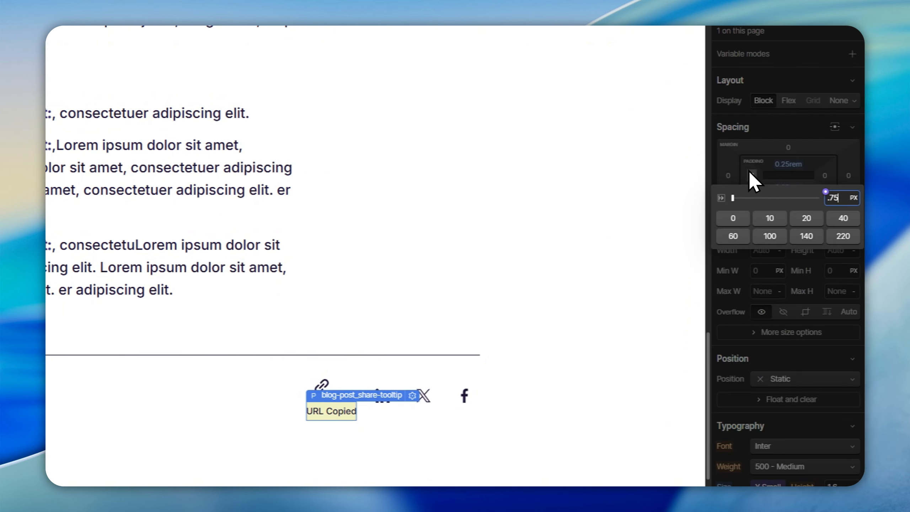
text(rem)
key(alt+Return)
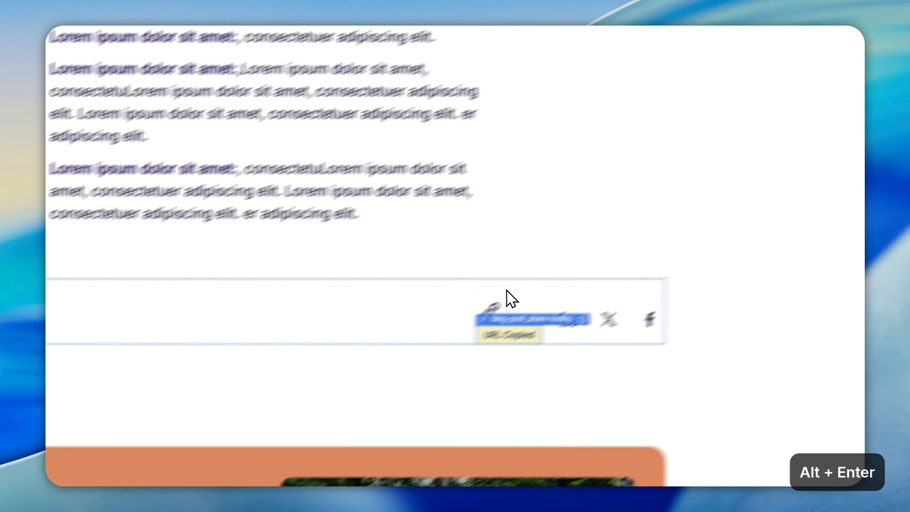
Step: Position the tooltip absolutely, anchored to the link's bottom, with a left offset of 50%
click(501, 303)
click(497, 328)
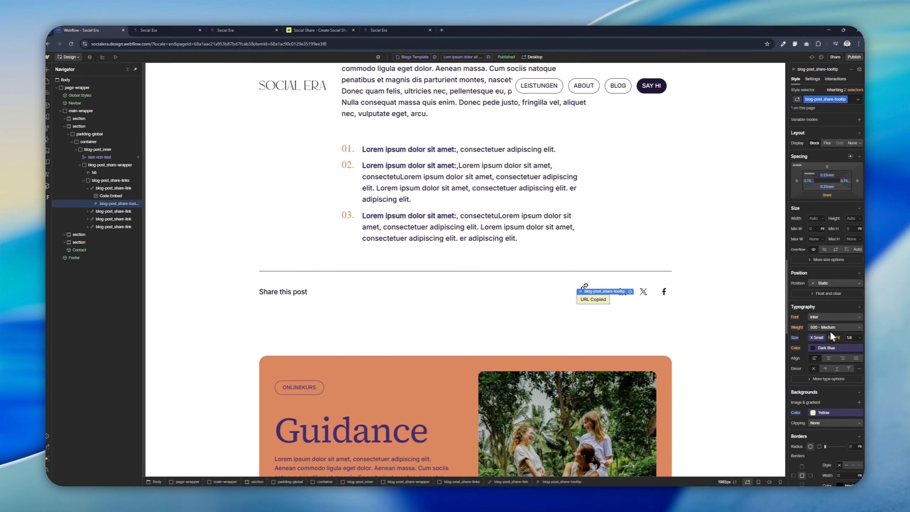
click(836, 283)
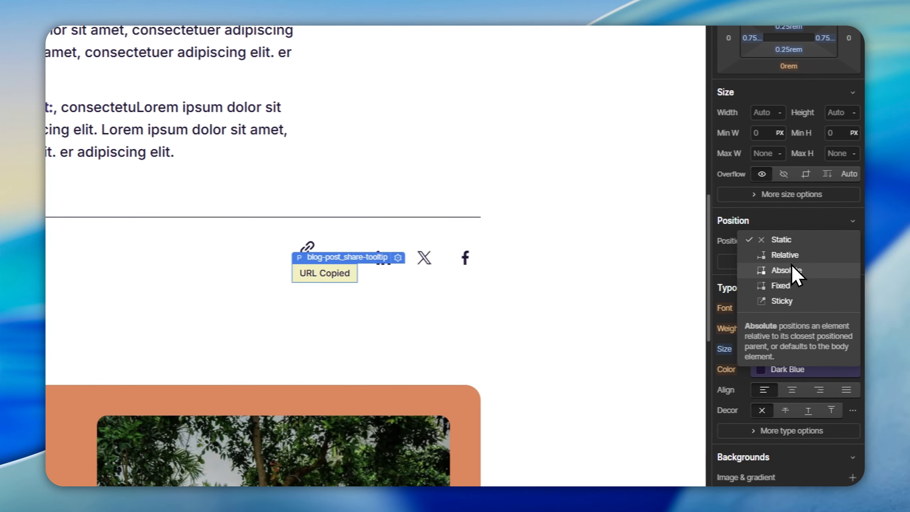
click(791, 267)
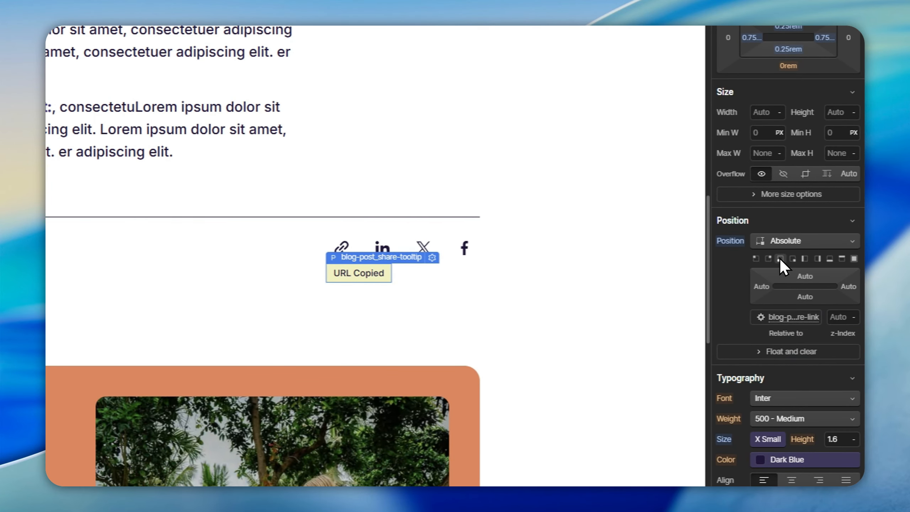
click(781, 259)
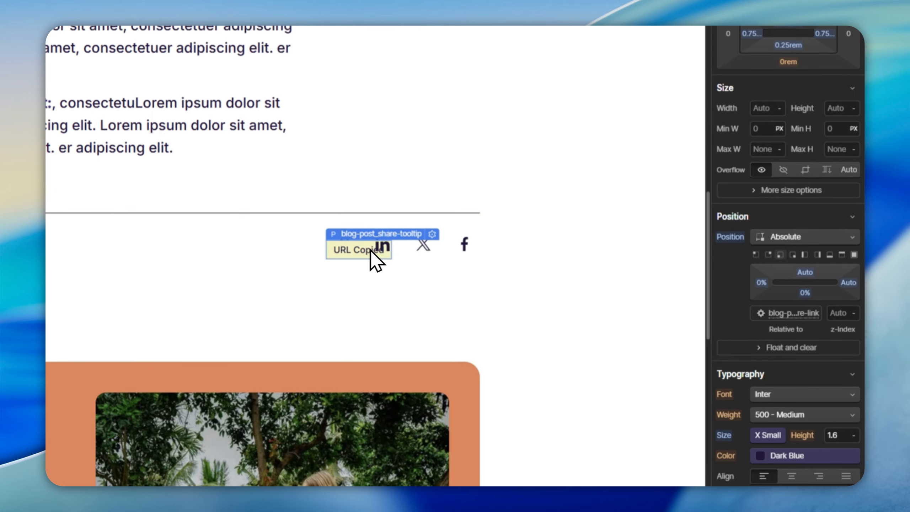
click(760, 257)
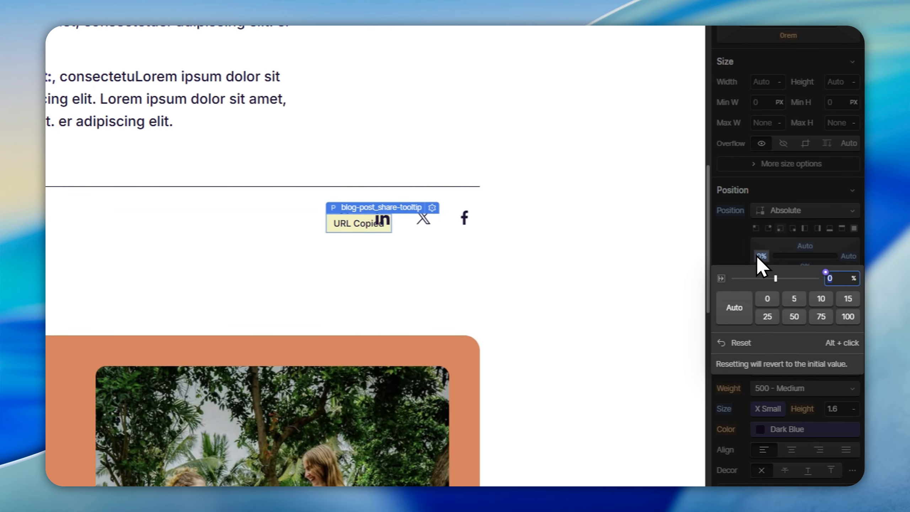
text(50)
key(Return)
scroll(764, 265, down, 10)
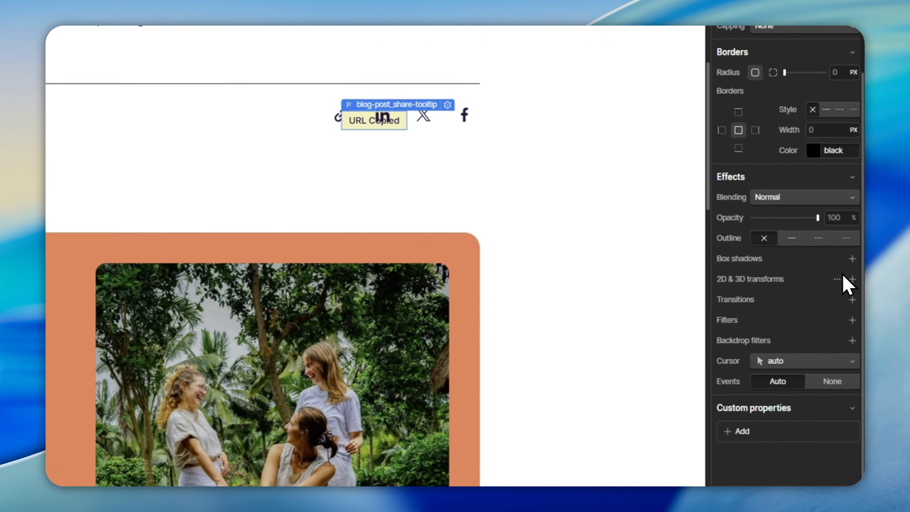
Step: Add a 2D move transform to the tooltip with a horizontal move of -50%
click(852, 273)
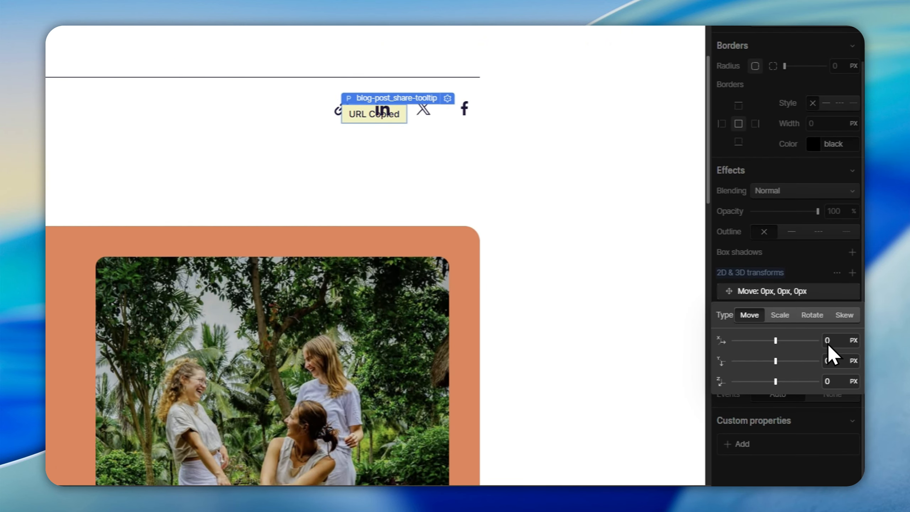
text(-)
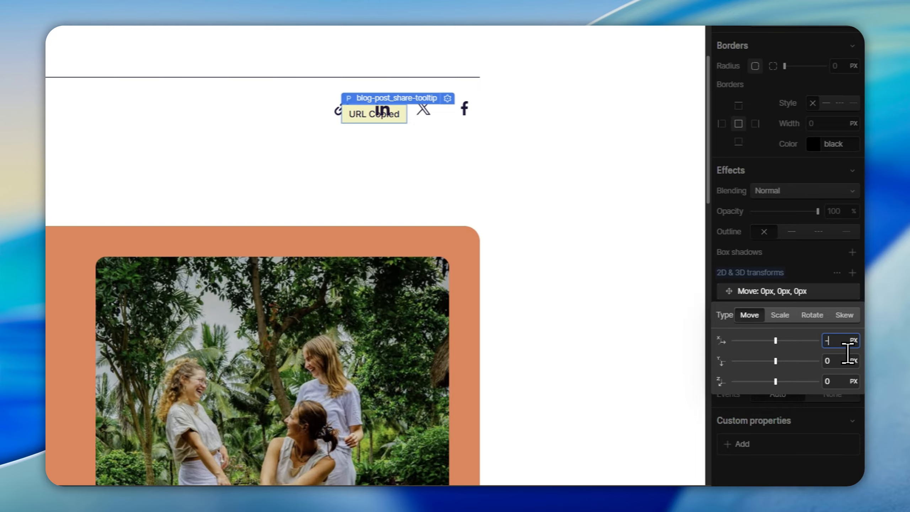
text(50%)
key(Return)
click(508, 158)
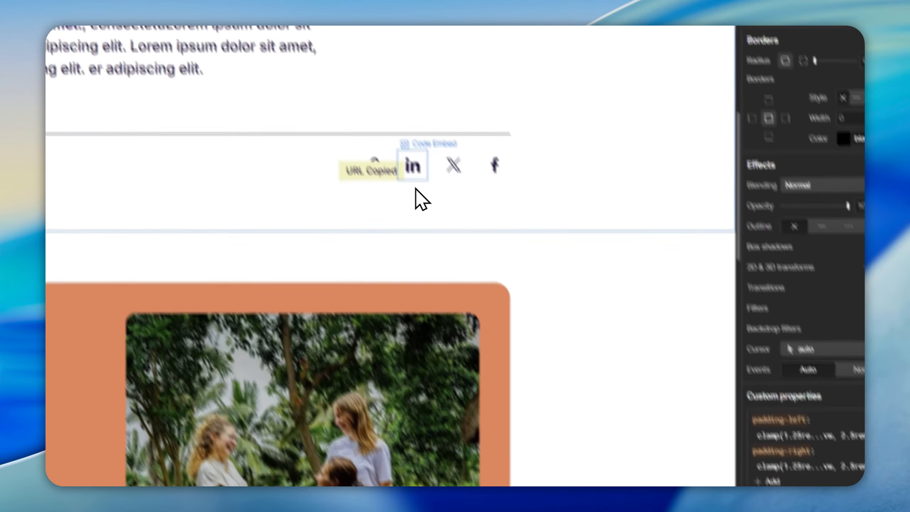
click(419, 230)
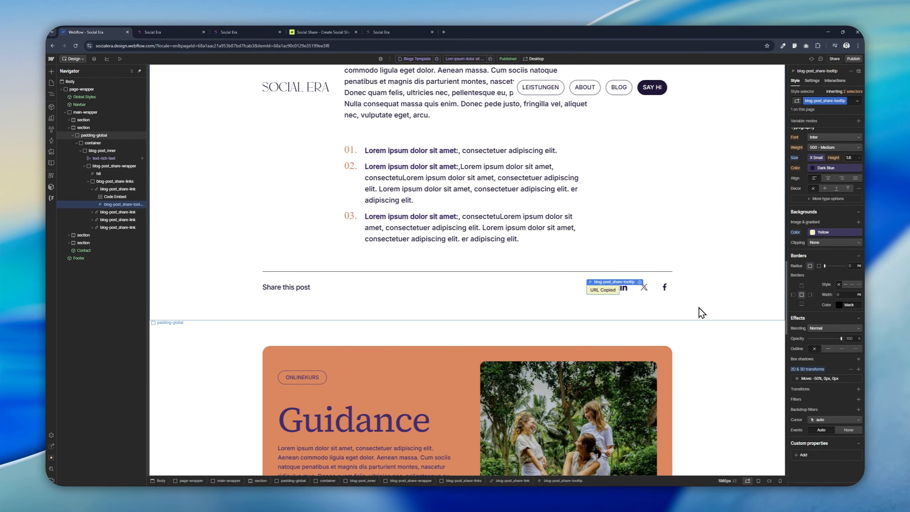
Step: Set the tooltip's bottom position offset to -60%
scroll(825, 308, up, 5)
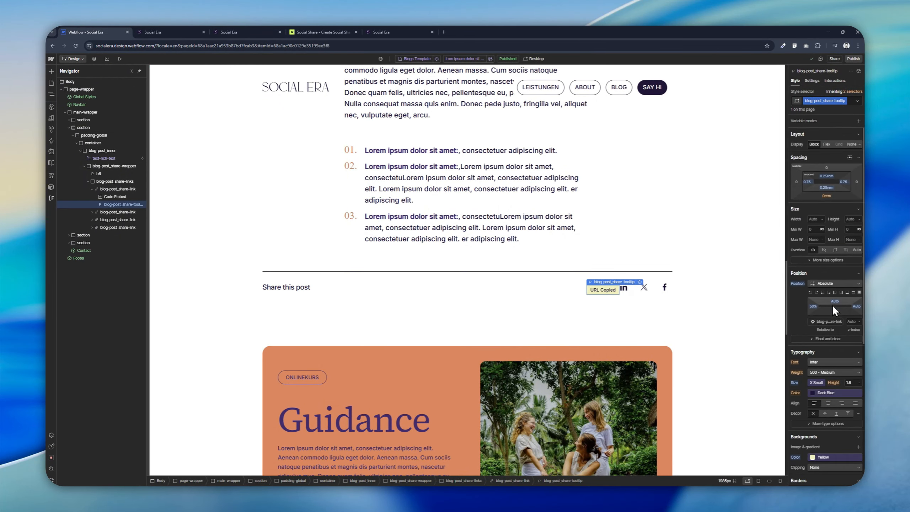
click(835, 312)
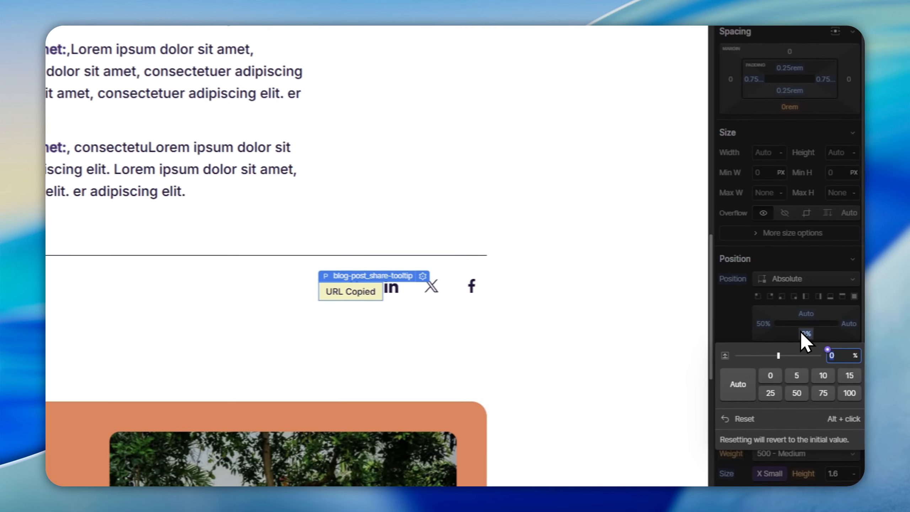
key(shift+Down)
key(shift+Down)
key(shift+Down)
key(shift+Down)
key(shift+Down)
key(shift+Down)
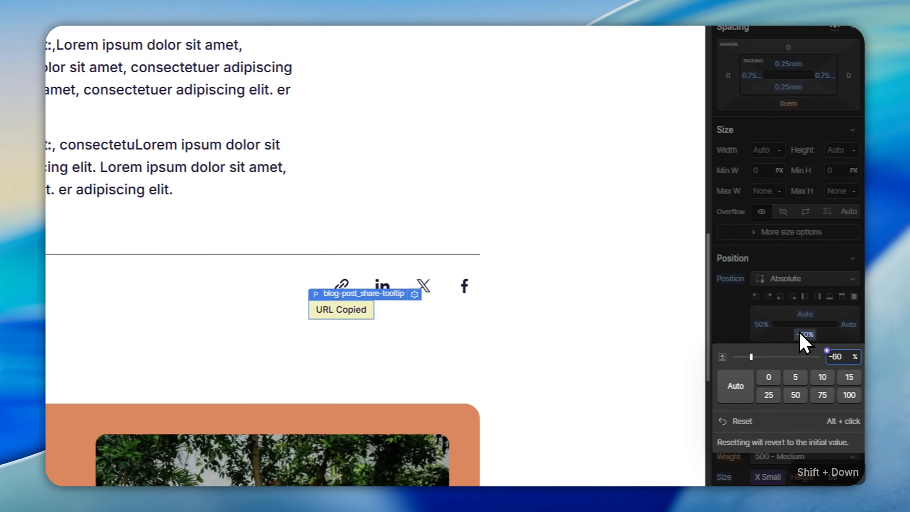
click(407, 252)
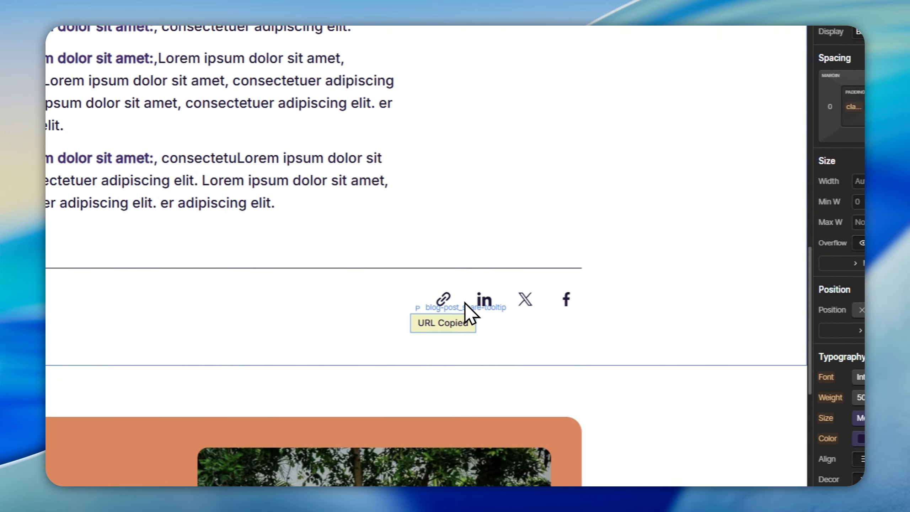
Step: Select the first share link (the copy link) and add a Click trigger interaction to it
click(476, 315)
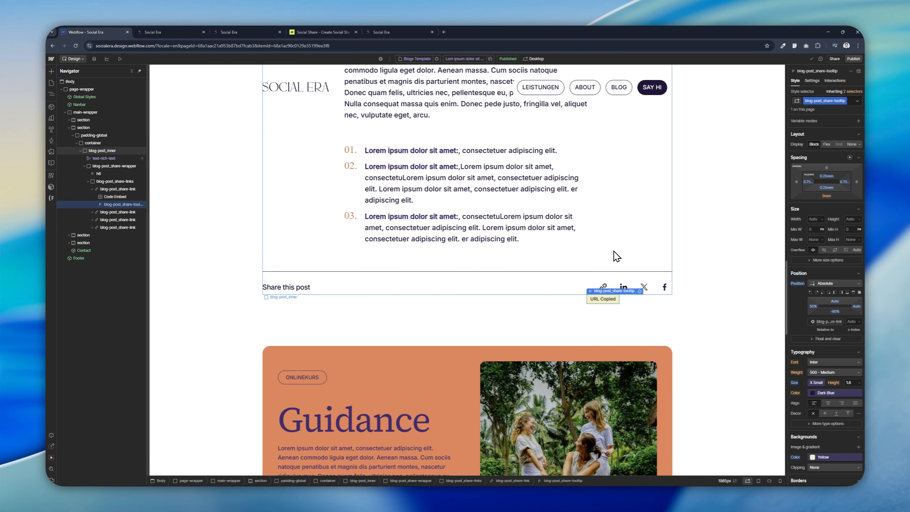
click(609, 286)
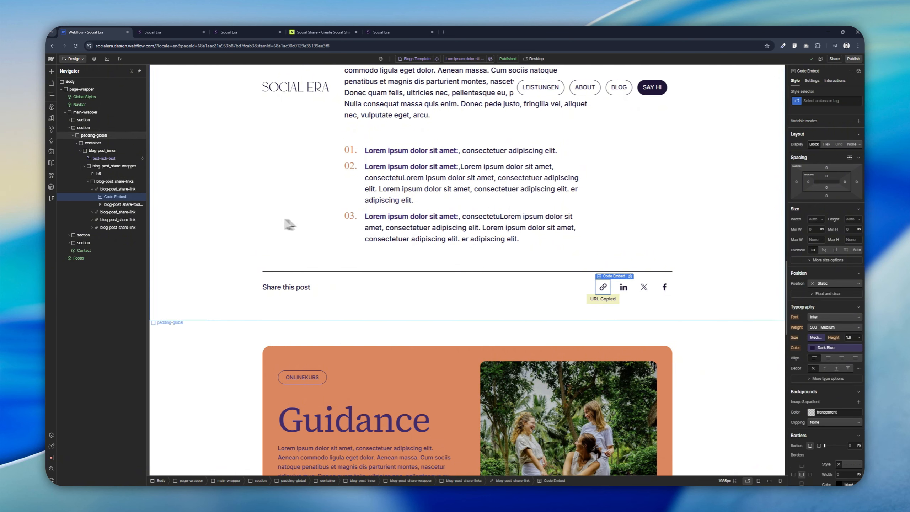
click(102, 187)
click(124, 197)
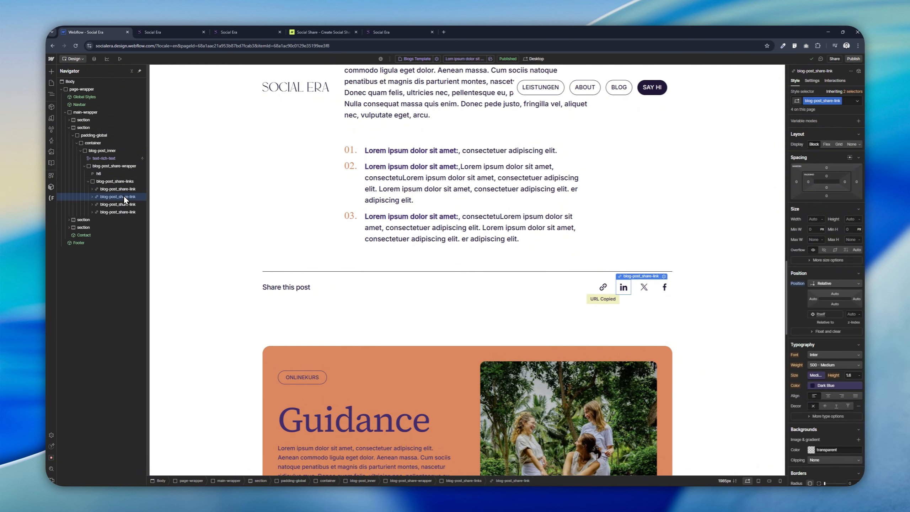
click(124, 203)
click(125, 211)
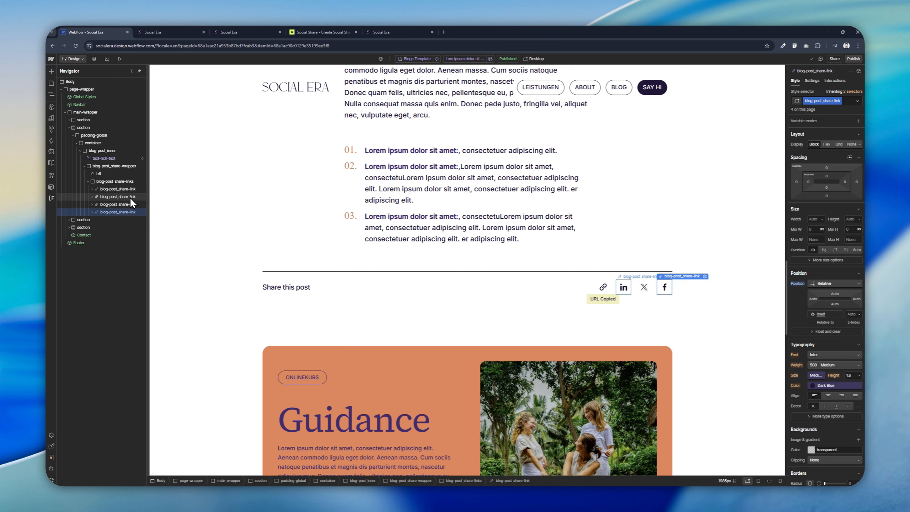
click(130, 198)
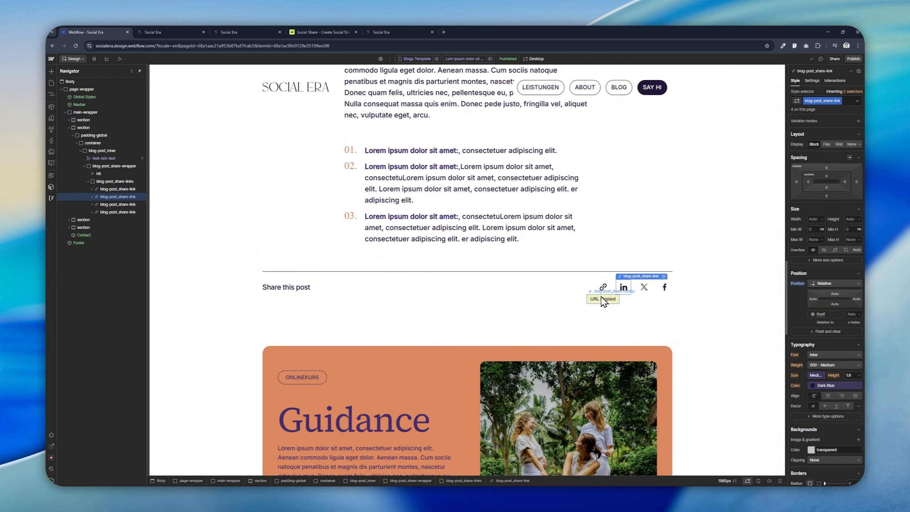
click(118, 189)
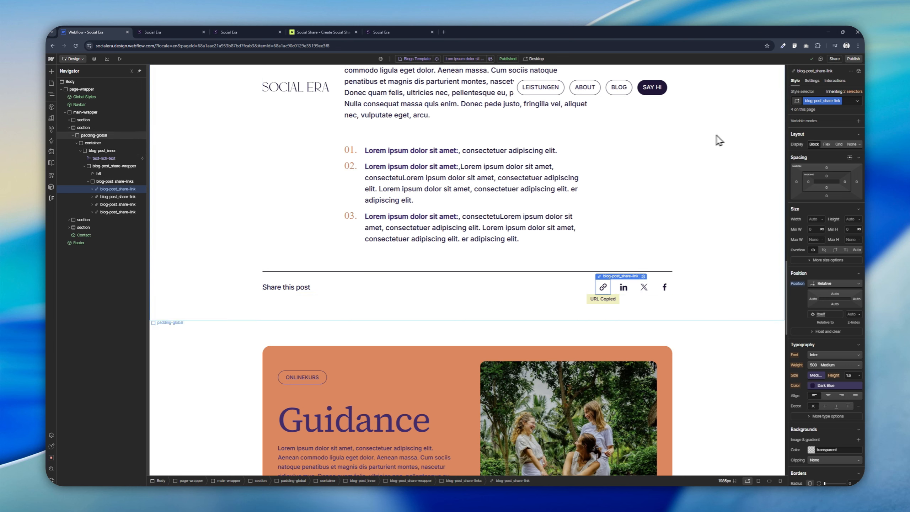
click(813, 80)
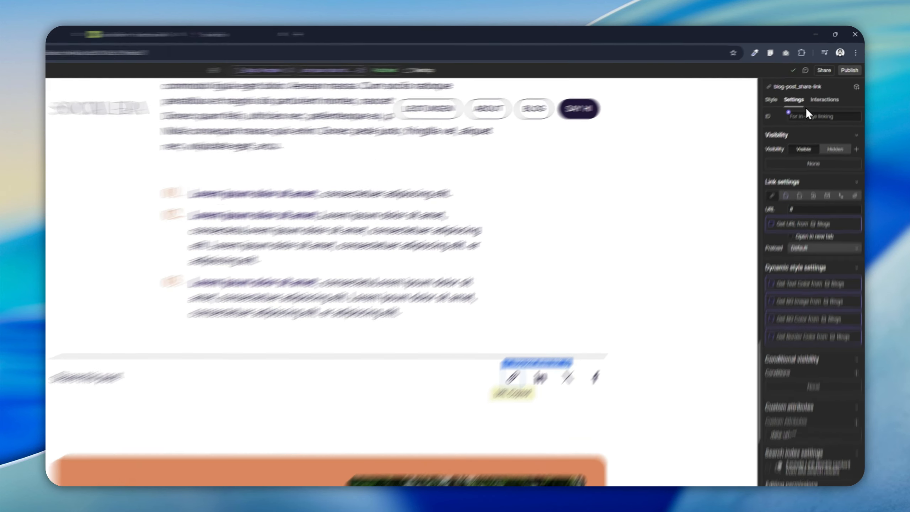
click(837, 80)
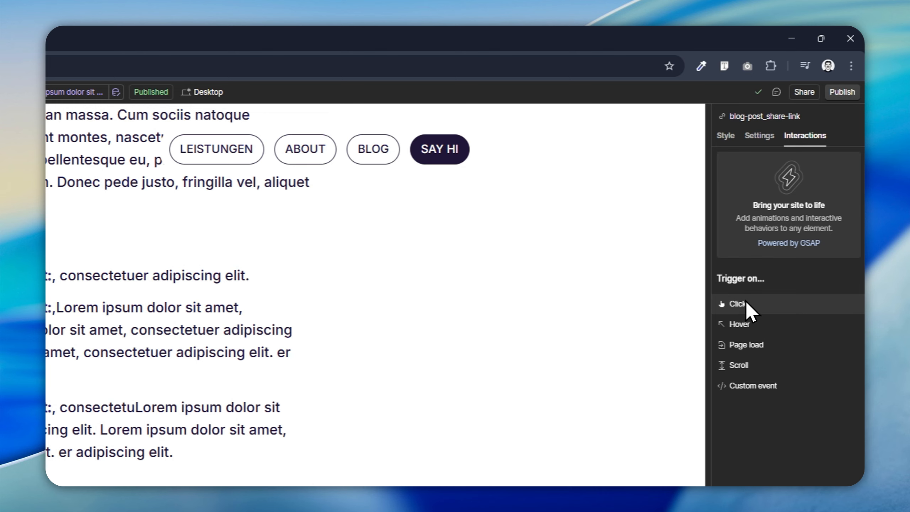
click(747, 305)
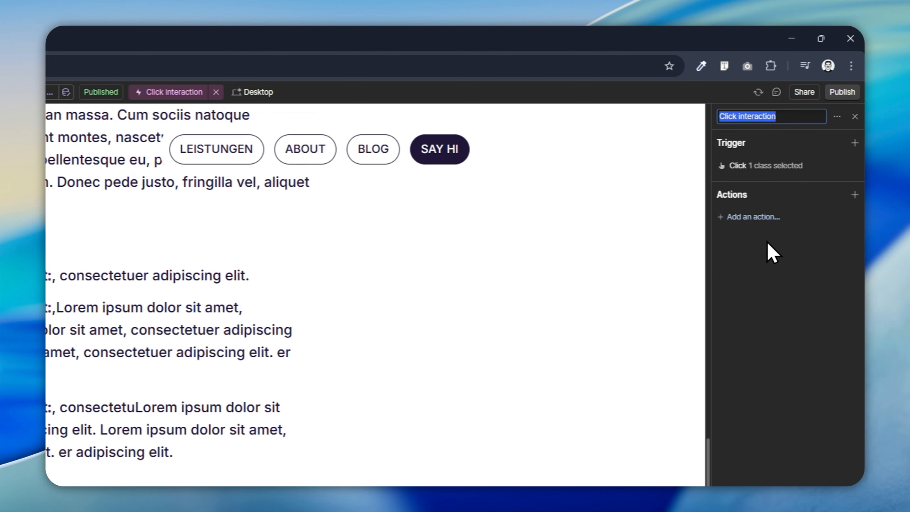
Step: Rename the interaction to Click - Blog Copy Tooltip
click(788, 116)
key(ctrl+a)
text(C)
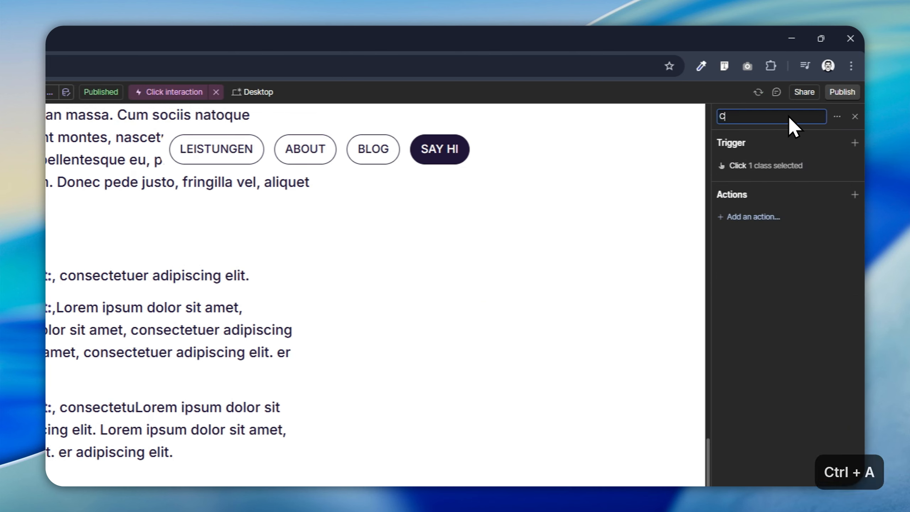
text(lick -)
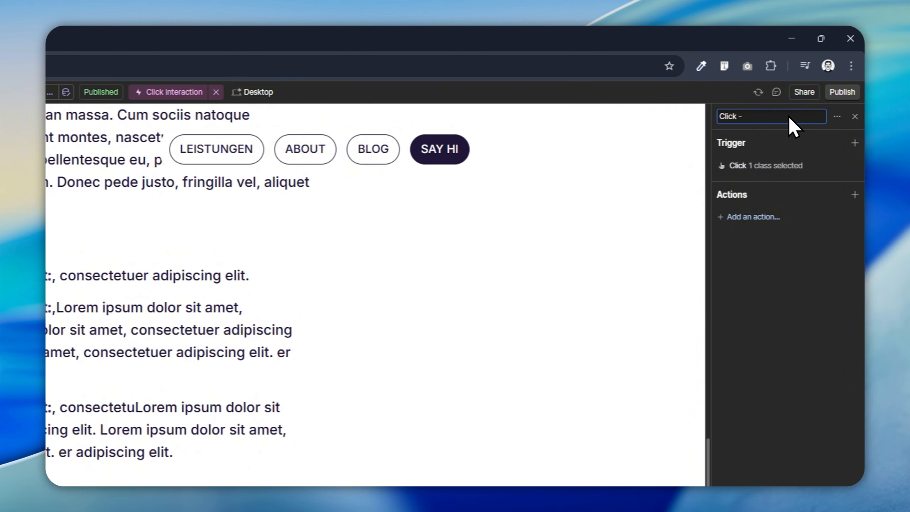
text( Blog Copy Toolt)
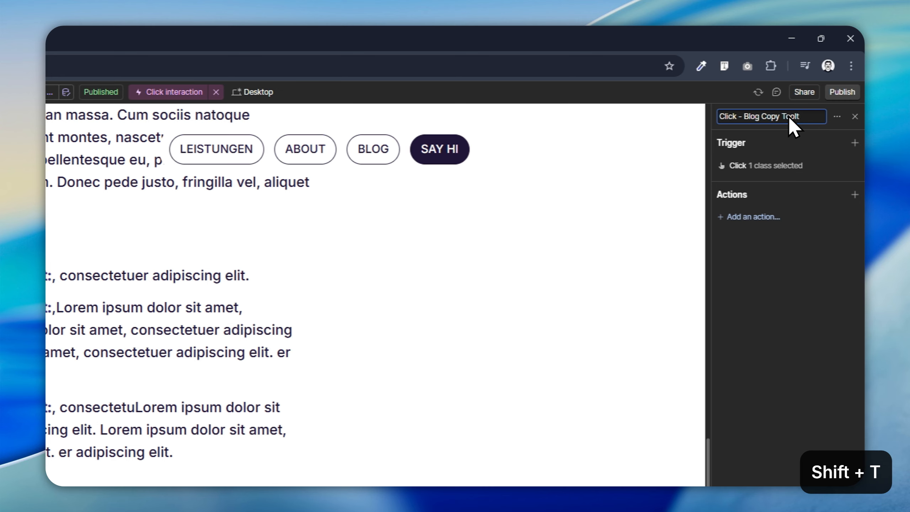
text(ip)
key(Return)
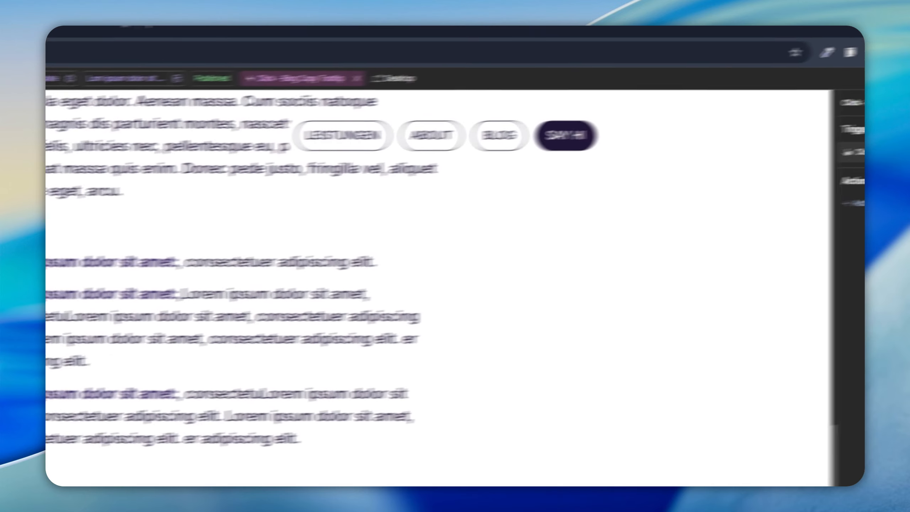
Step: Change the click trigger's target to the attribute data-url
click(773, 171)
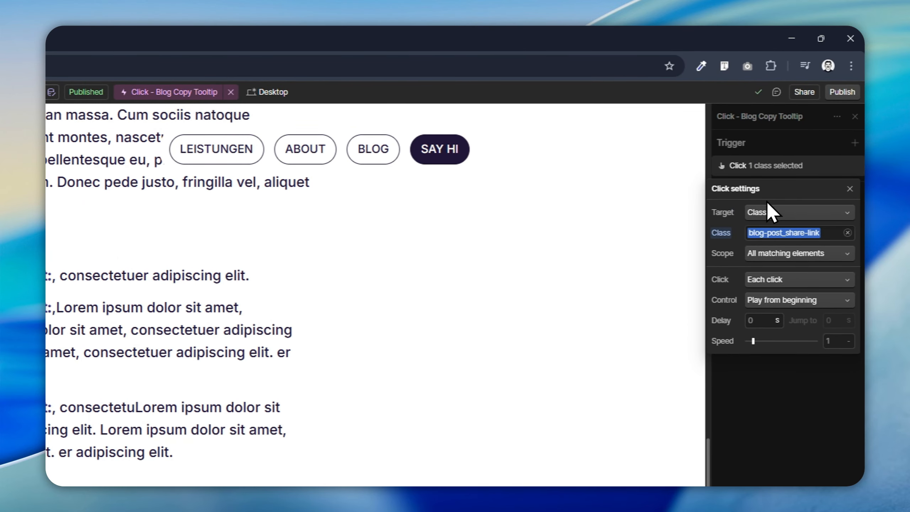
click(759, 211)
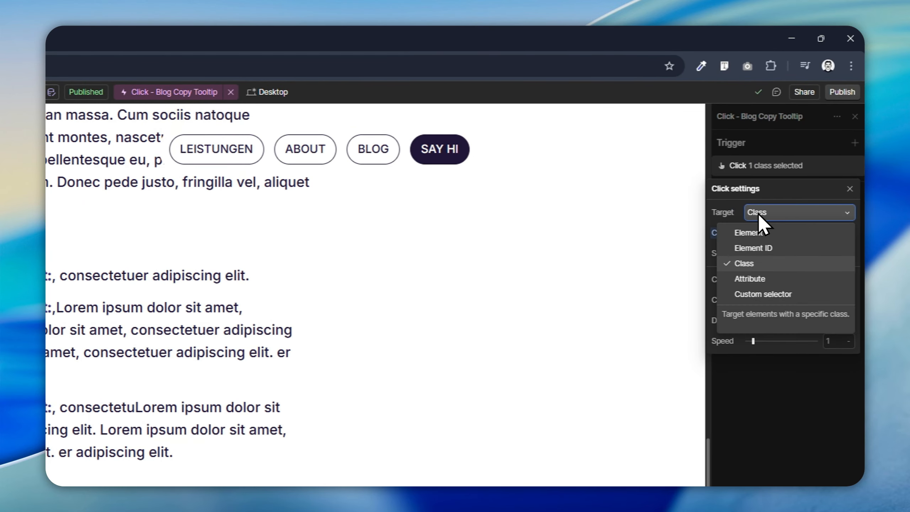
click(757, 277)
click(777, 233)
text(data-u)
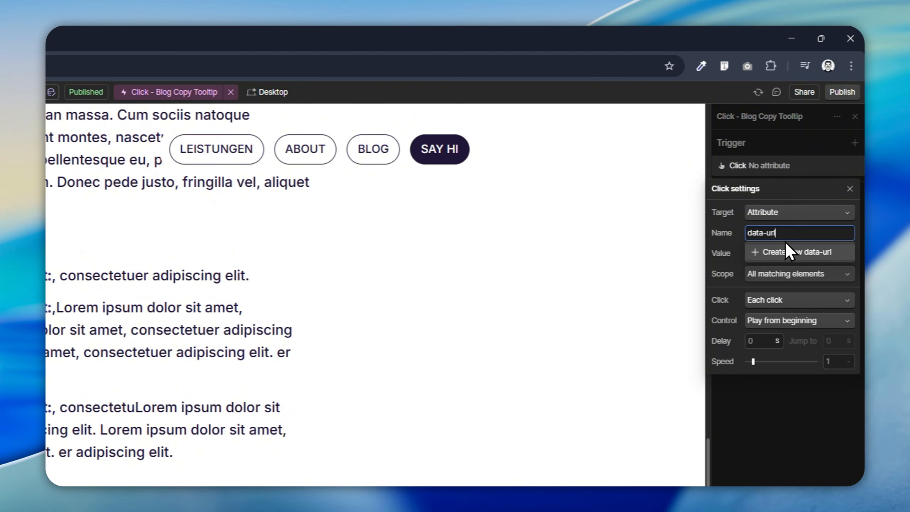
text(rl)
click(785, 252)
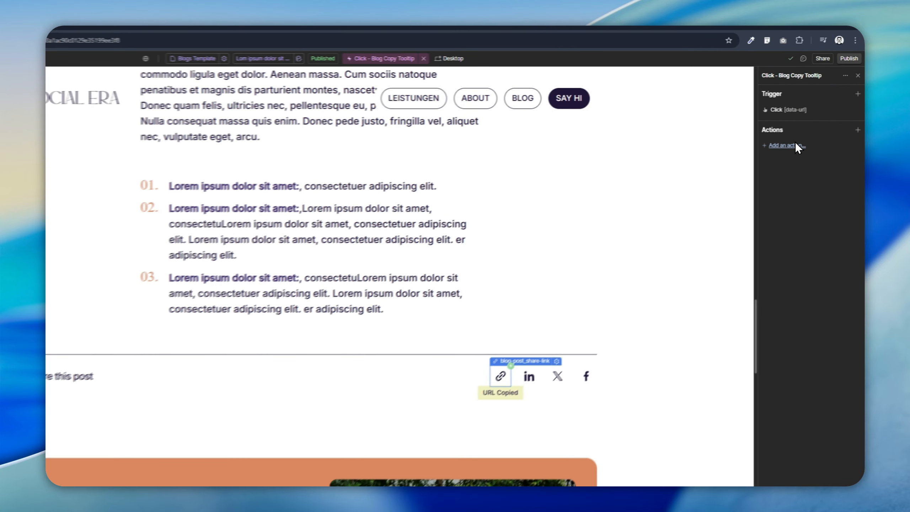
Step: Add a Custom action and set its target to the class blog-post_share-tooltip
click(815, 122)
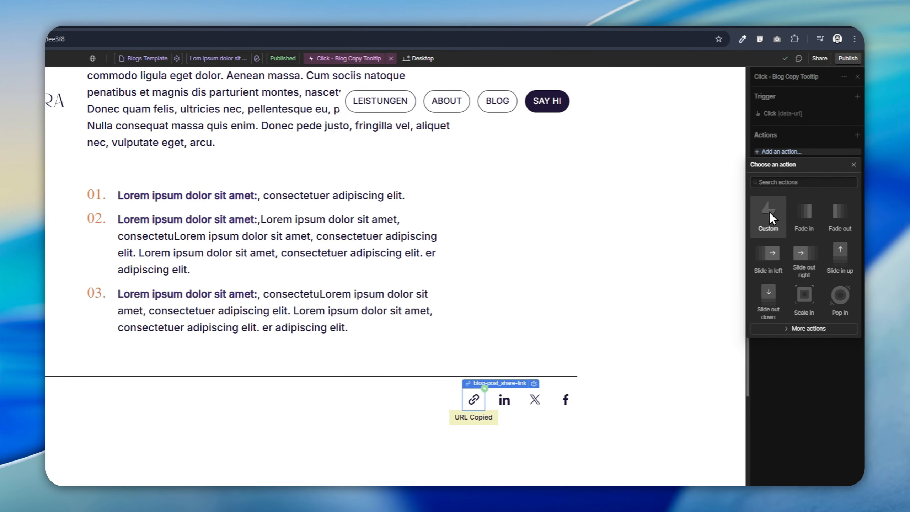
click(769, 212)
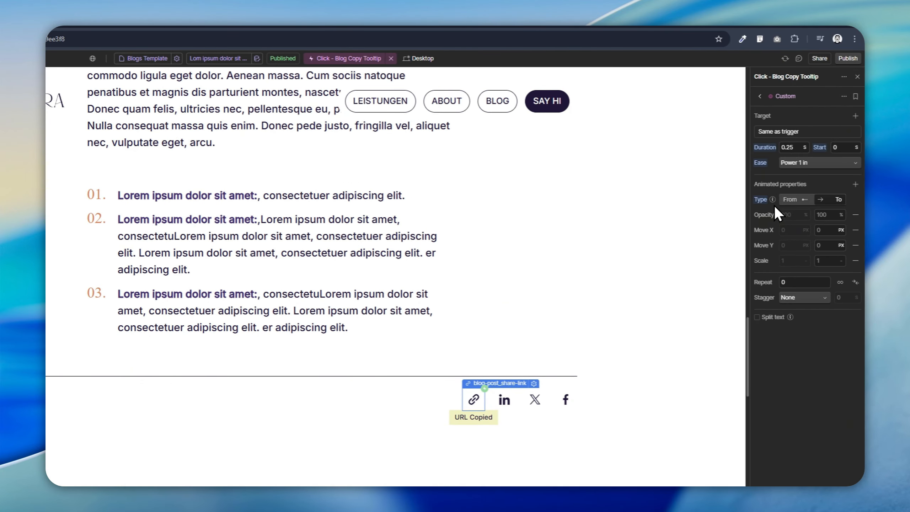
click(783, 131)
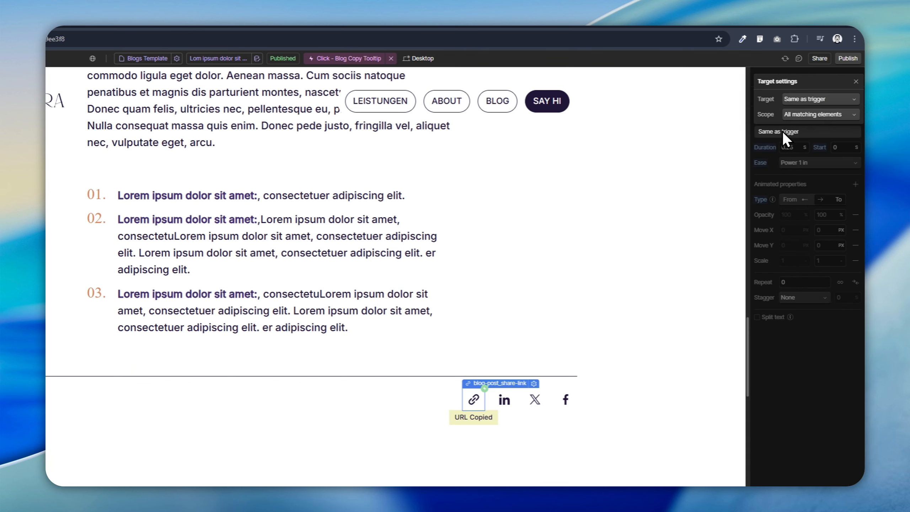
click(809, 102)
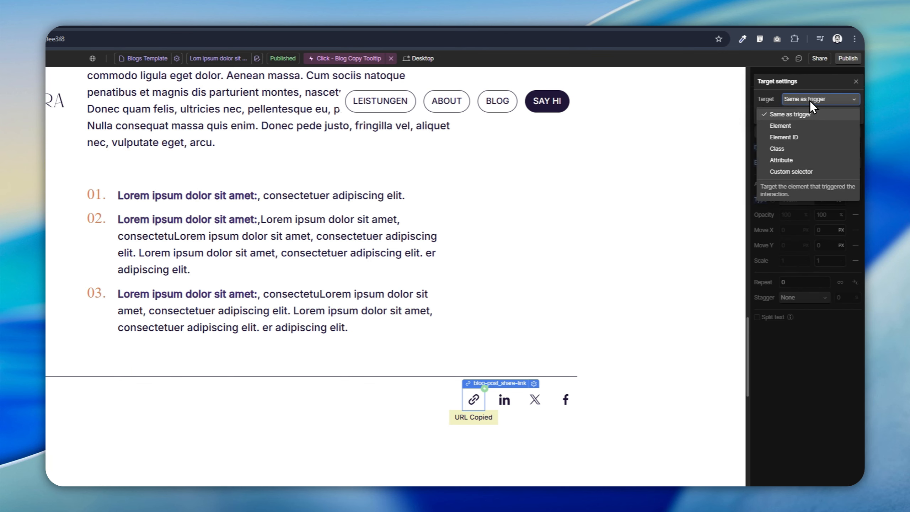
key(Escape)
click(785, 145)
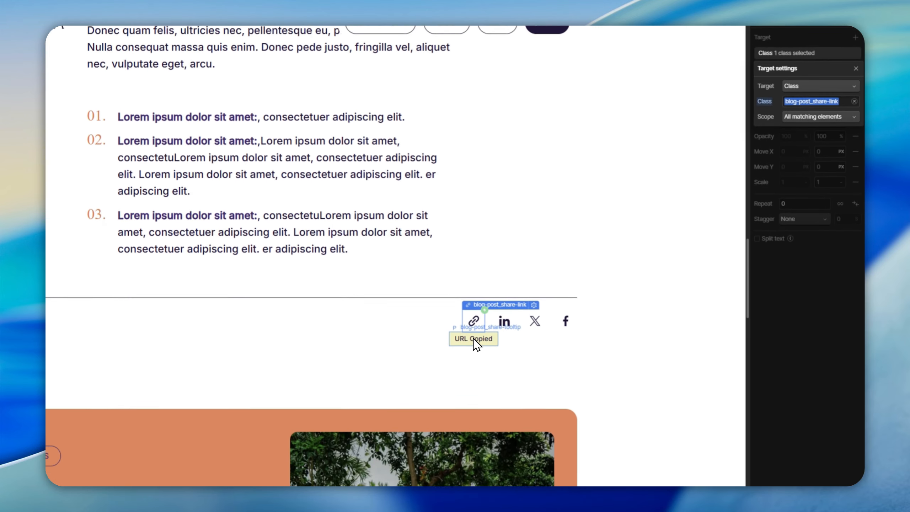
click(473, 369)
click(857, 98)
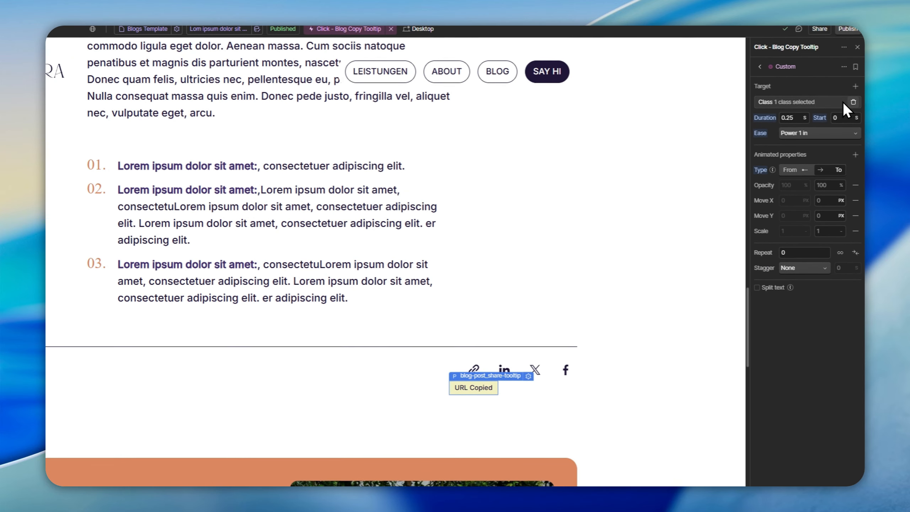
click(820, 99)
click(815, 132)
click(800, 183)
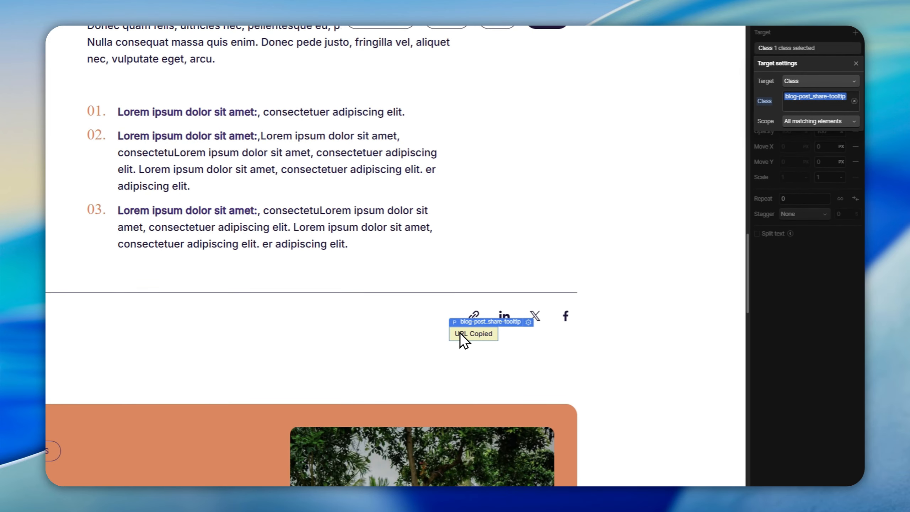
click(826, 34)
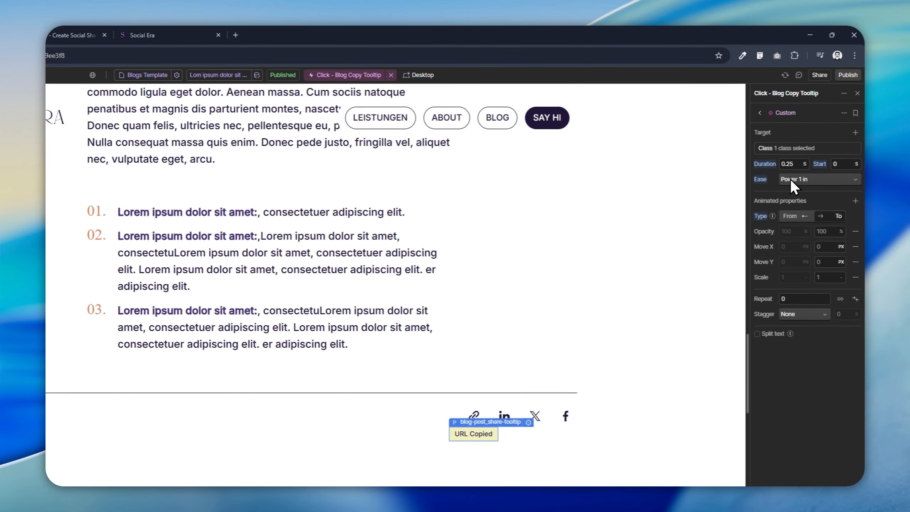
Step: Set the Custom action's duration to 0.1 s
click(789, 216)
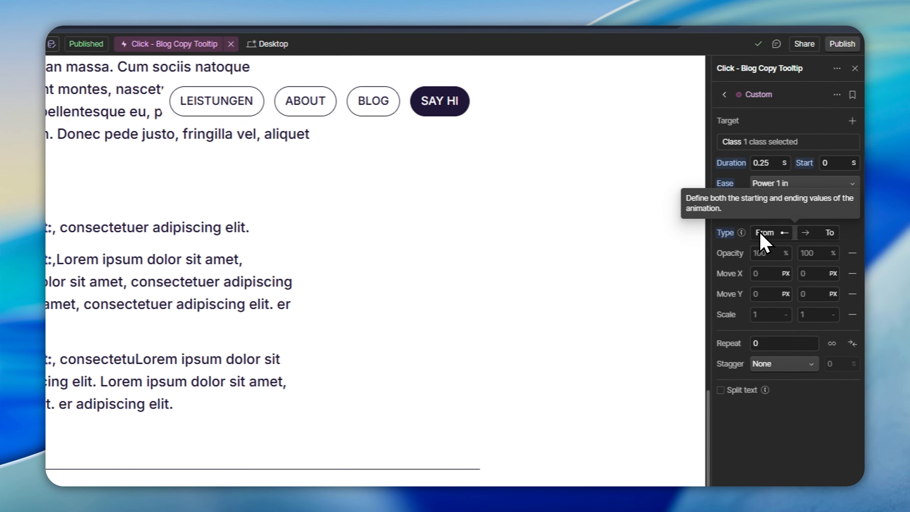
click(783, 163)
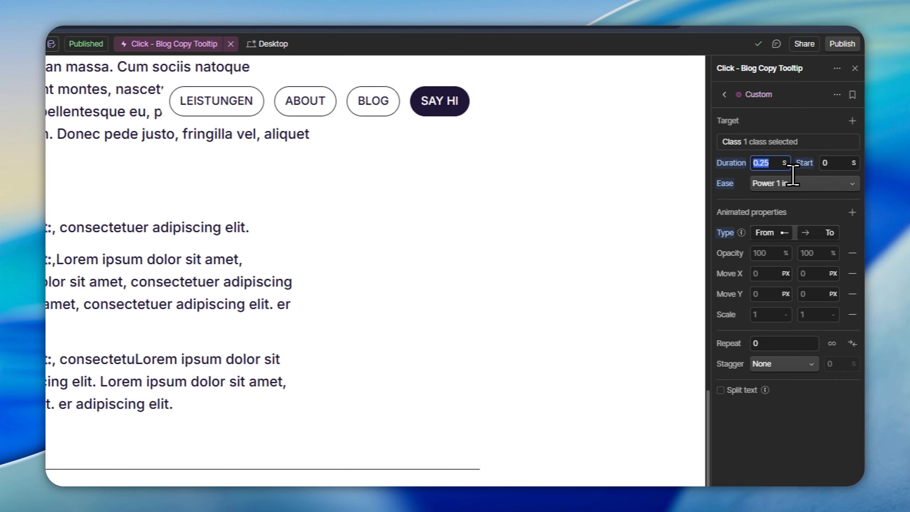
text(0)
Step: Add an AutoAlpha animated property to the action, animating from 0% to 100%
click(853, 212)
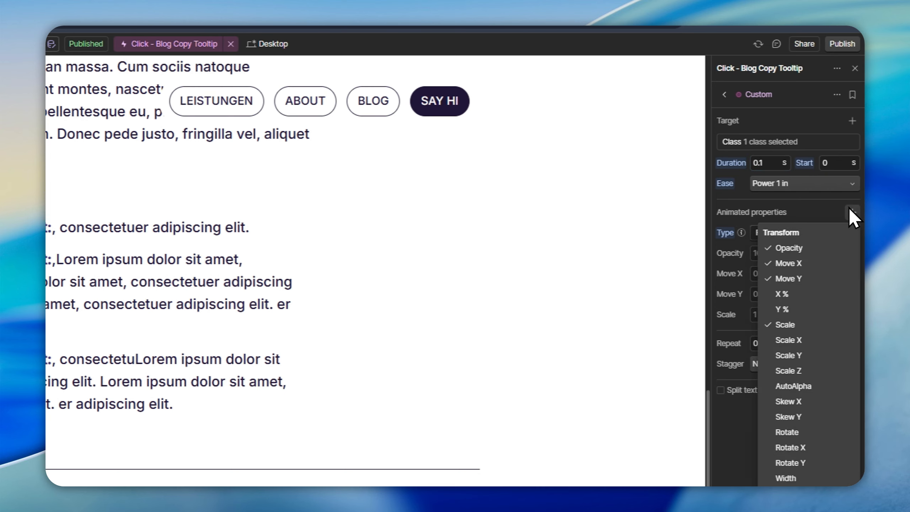
click(812, 385)
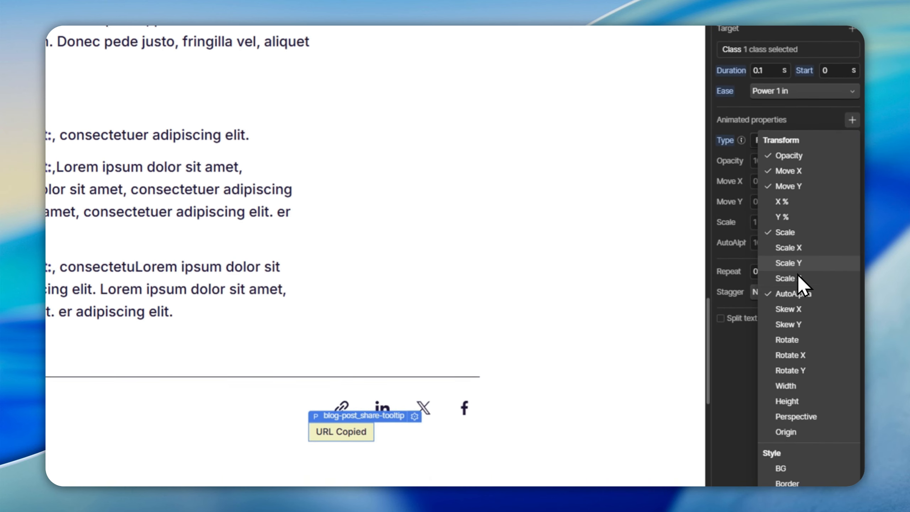
click(739, 338)
click(774, 237)
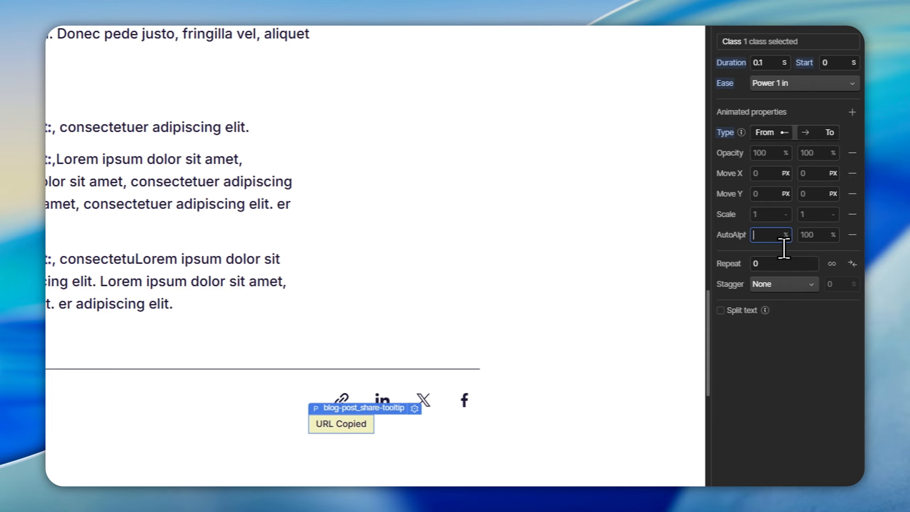
text(0)
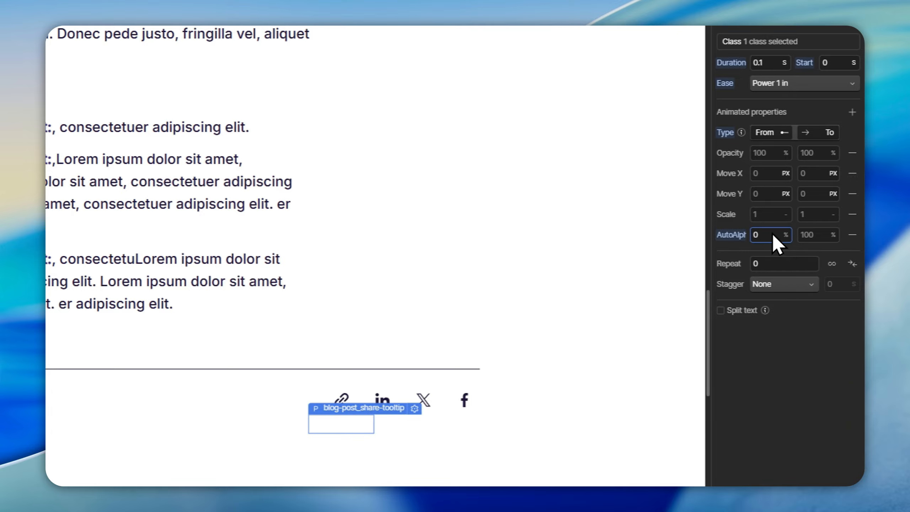
click(831, 240)
text(100)
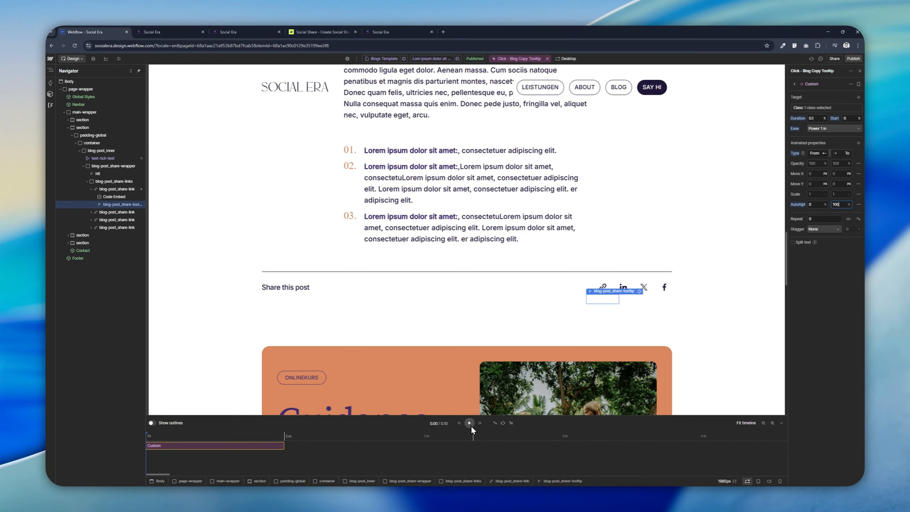
click(470, 425)
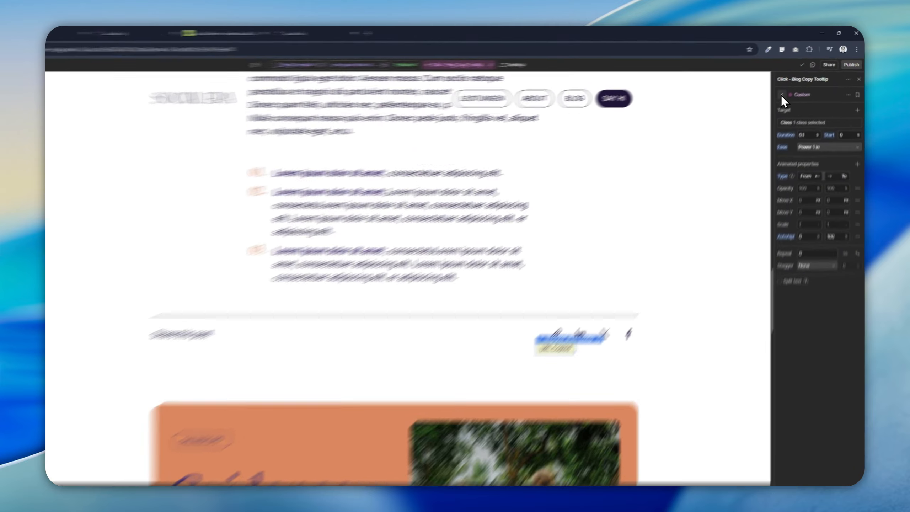
Step: Rename the Custom action to Tooltip
click(812, 84)
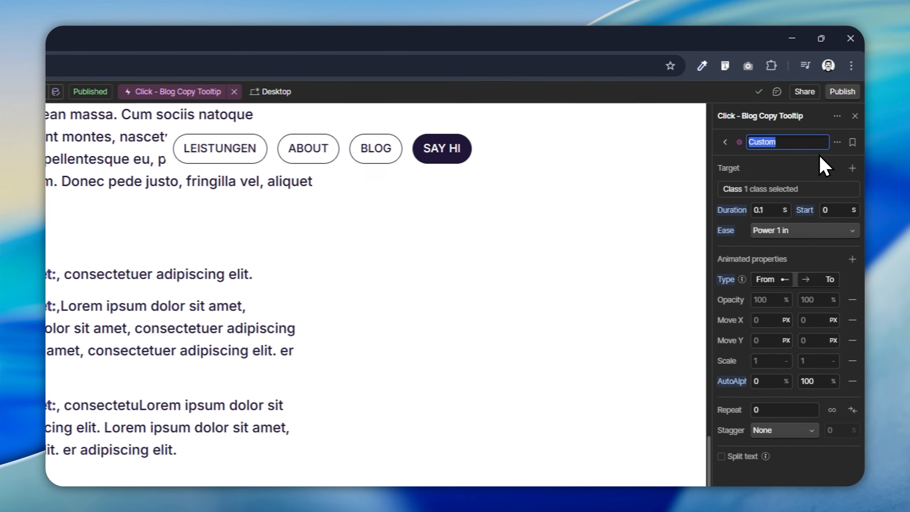
text(Tooltip)
key(Return)
click(723, 142)
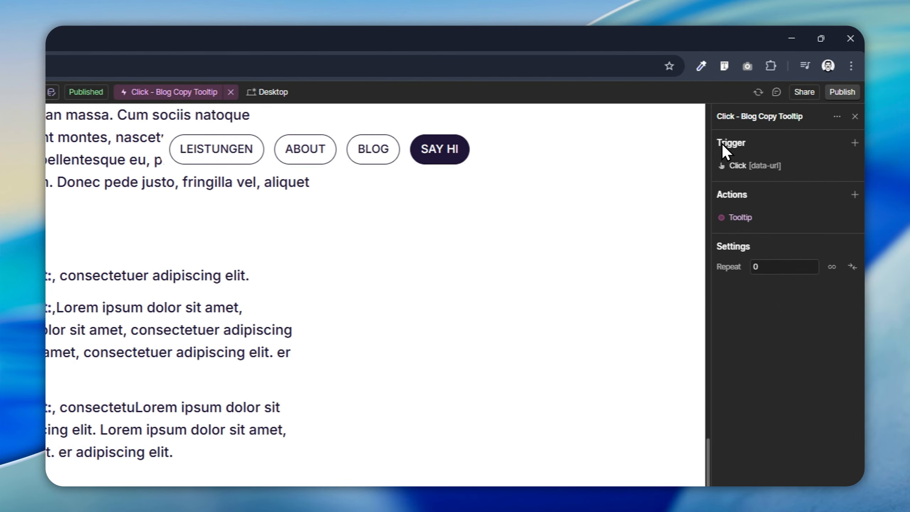
Step: Duplicate the Tooltip action and name the copy Tooltip 2
click(850, 195)
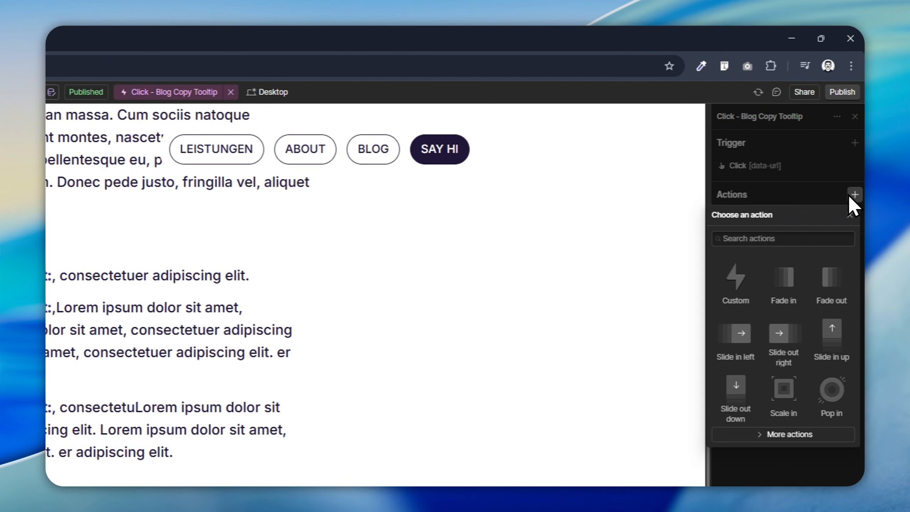
click(803, 198)
click(855, 217)
click(837, 252)
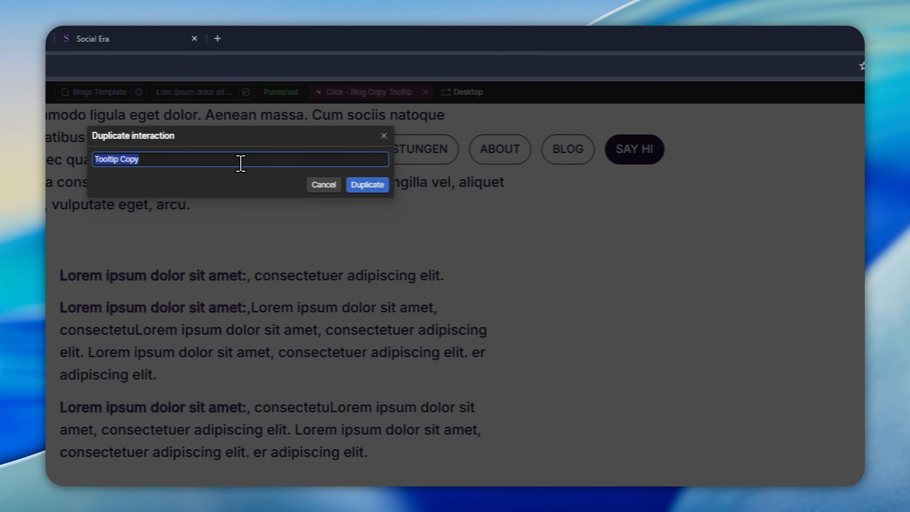
key(ctrl+a)
text(Tooltip 2)
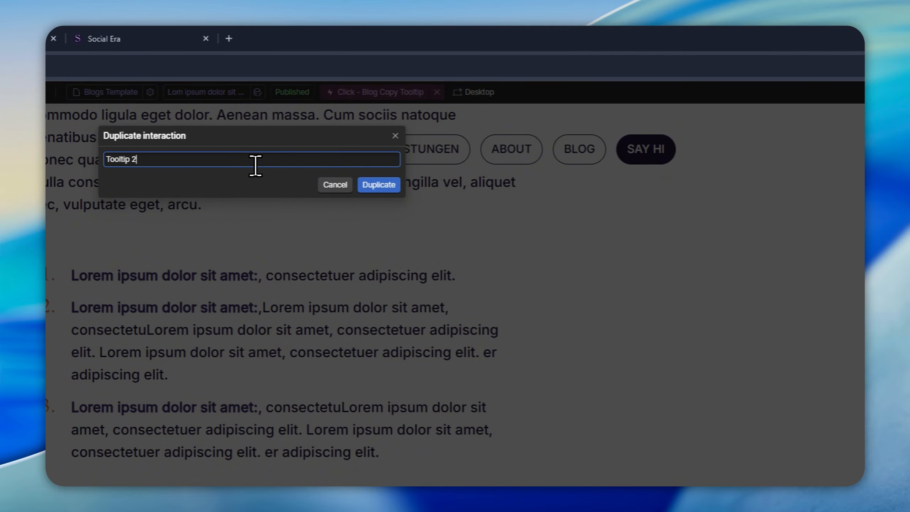
click(378, 185)
Step: Set Tooltip 2's AutoAlpha to animate from 100% to 0%, starting at 2 s
click(803, 181)
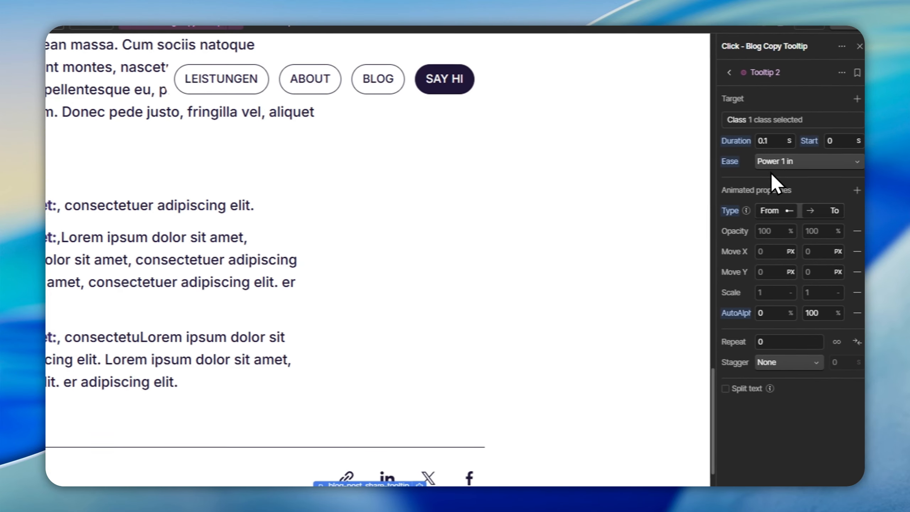
click(770, 311)
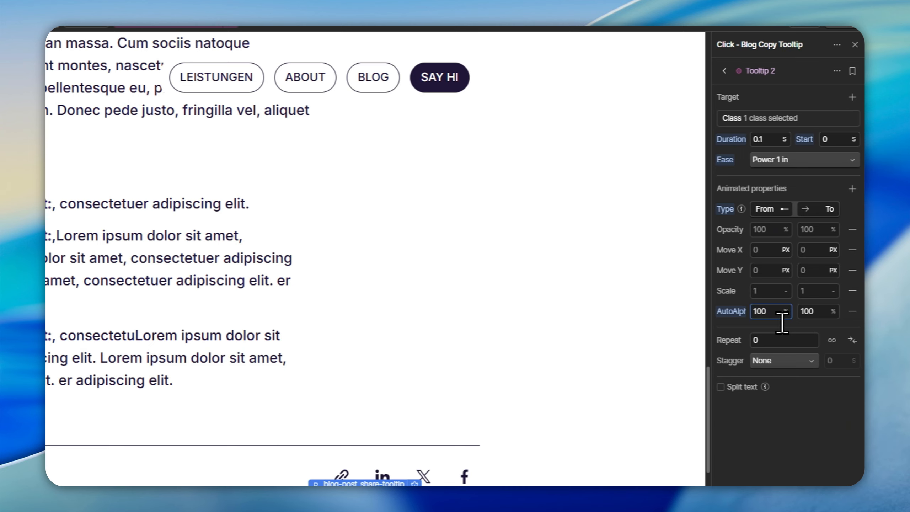
click(834, 315)
text(0)
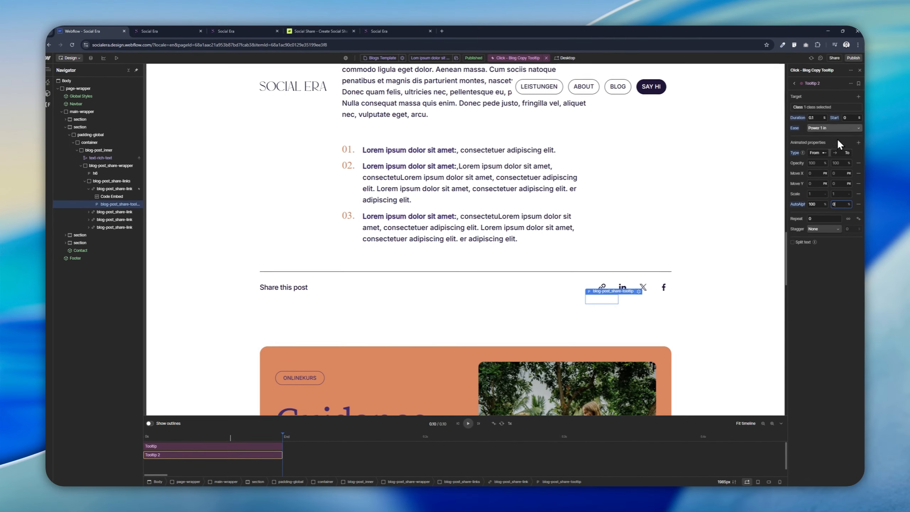
click(846, 140)
text(2)
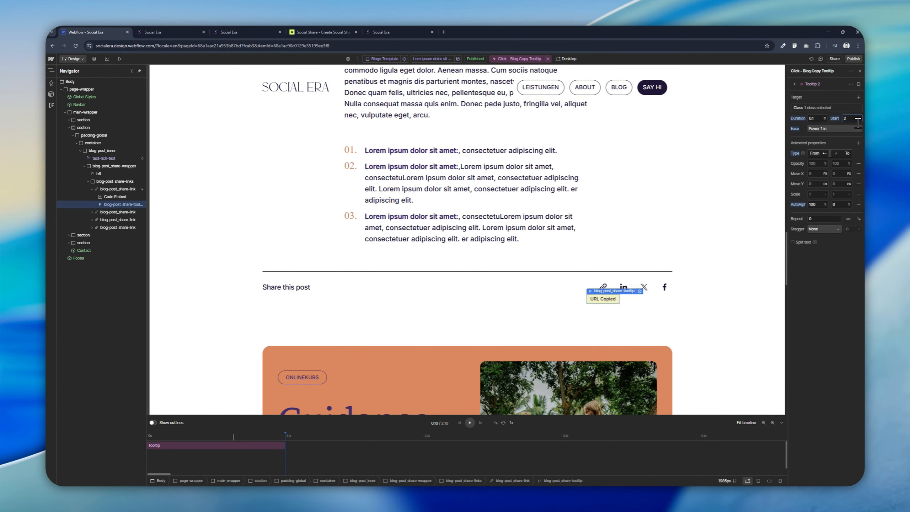
Step: Play the interaction timeline and review the click trigger's settings
click(764, 423)
click(470, 422)
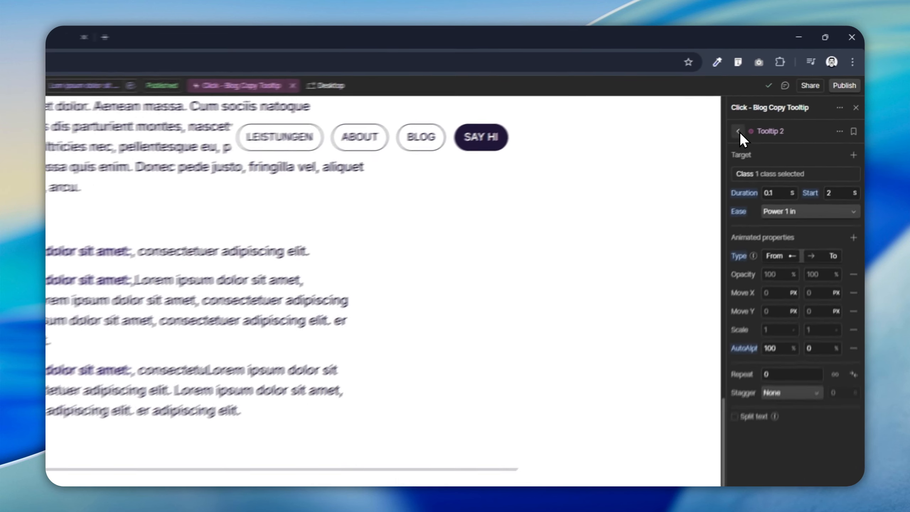
click(794, 83)
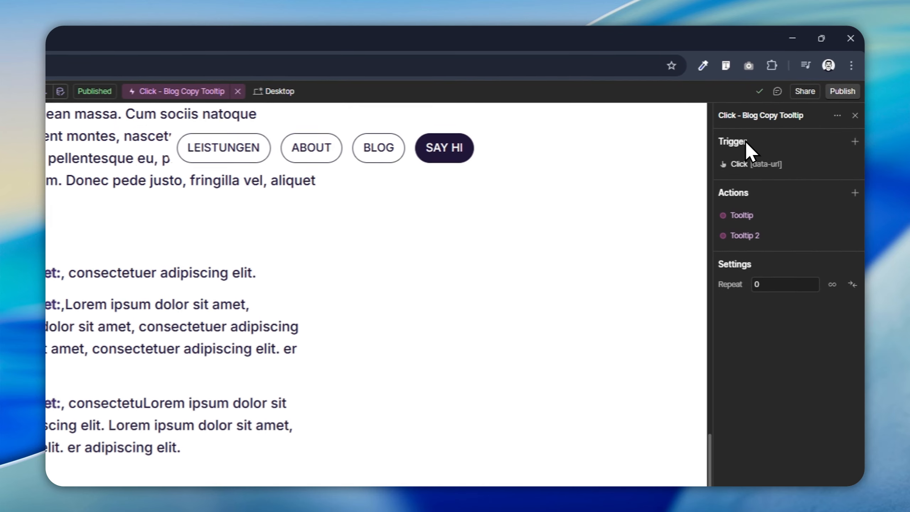
click(768, 162)
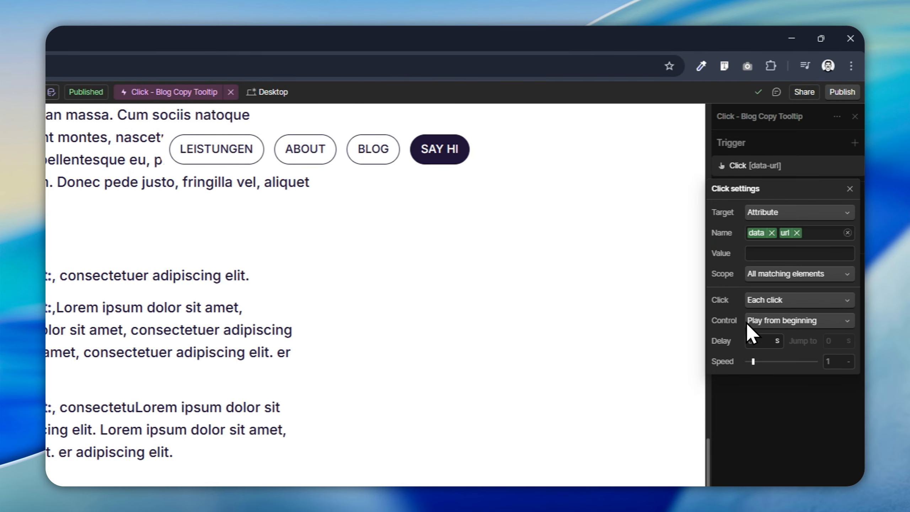
click(789, 166)
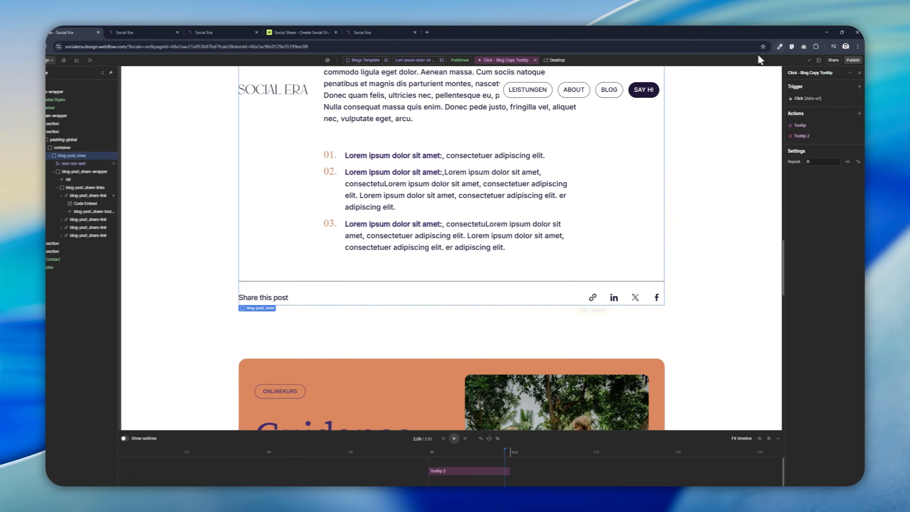
Step: Preview the page and test the copy link button's tooltip, then leave preview
click(90, 59)
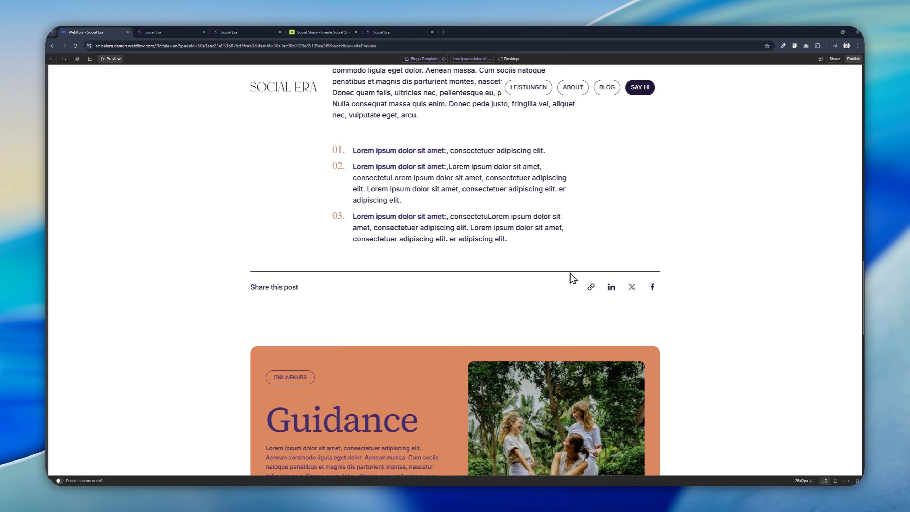
click(590, 288)
click(590, 288)
click(111, 59)
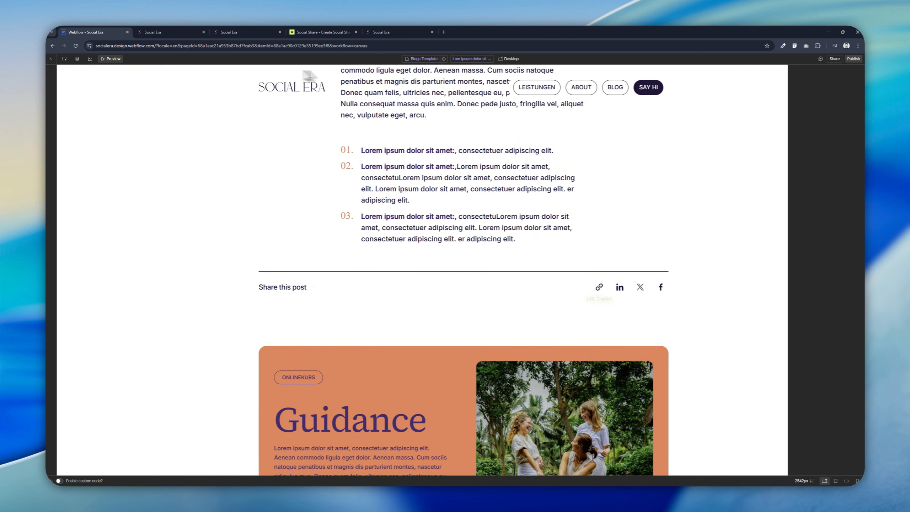
Step: Publish the site and open the live site
click(854, 58)
click(828, 157)
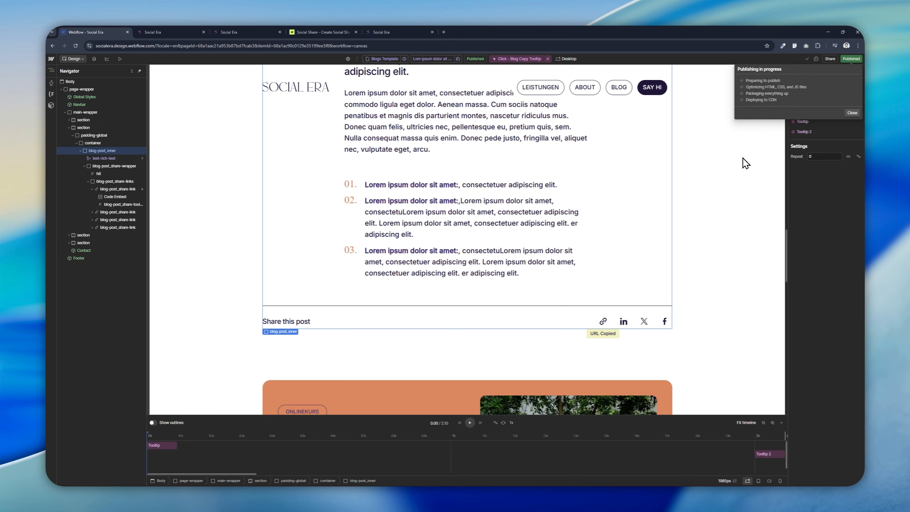
click(783, 87)
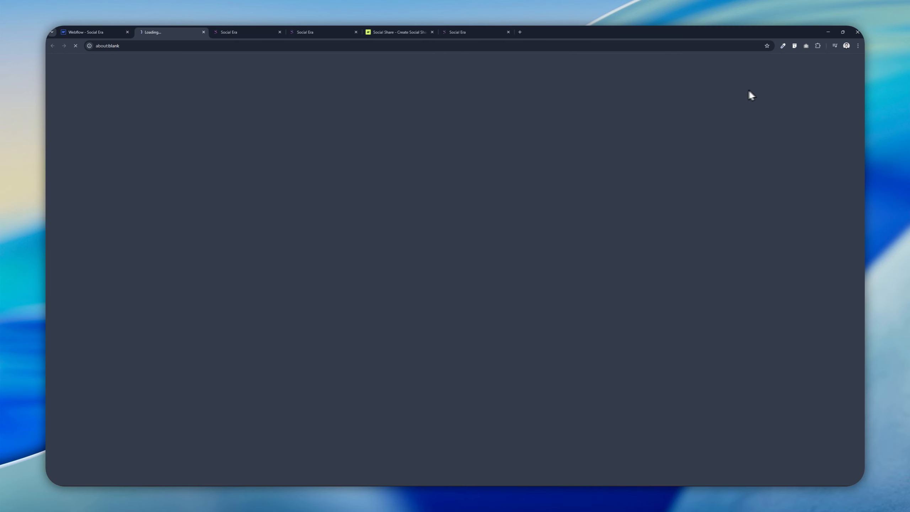
Step: On the live blog post, use the copy link button and paste the copied URL into the address bar to verify it
scroll(430, 211, down, 5)
scroll(430, 211, down, 15)
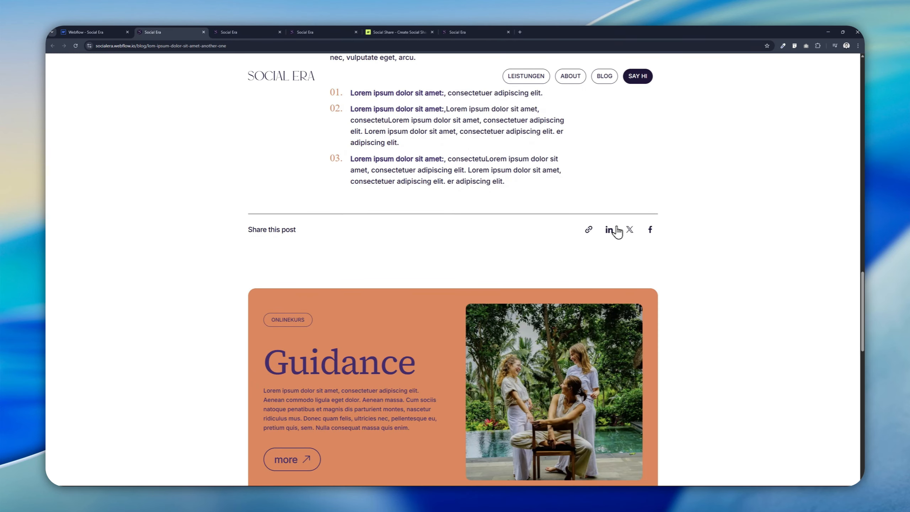
click(588, 230)
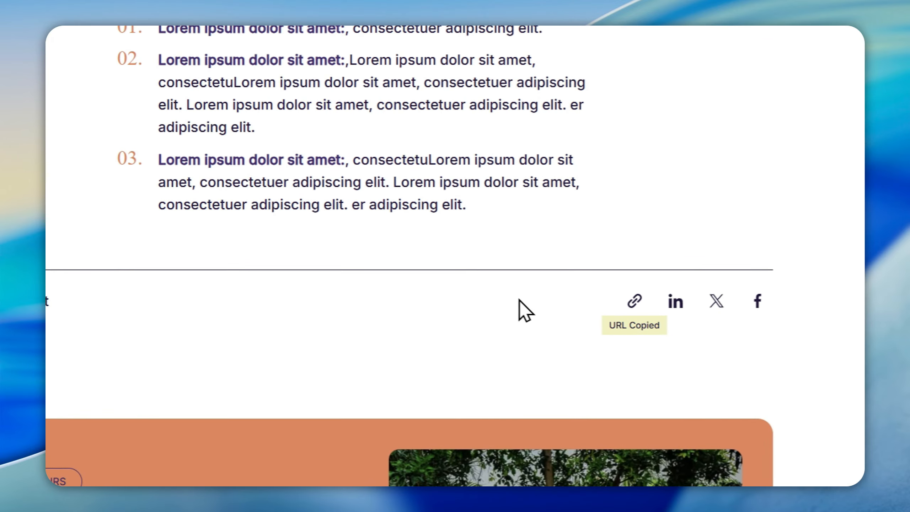
click(350, 61)
key(ctrl+v)
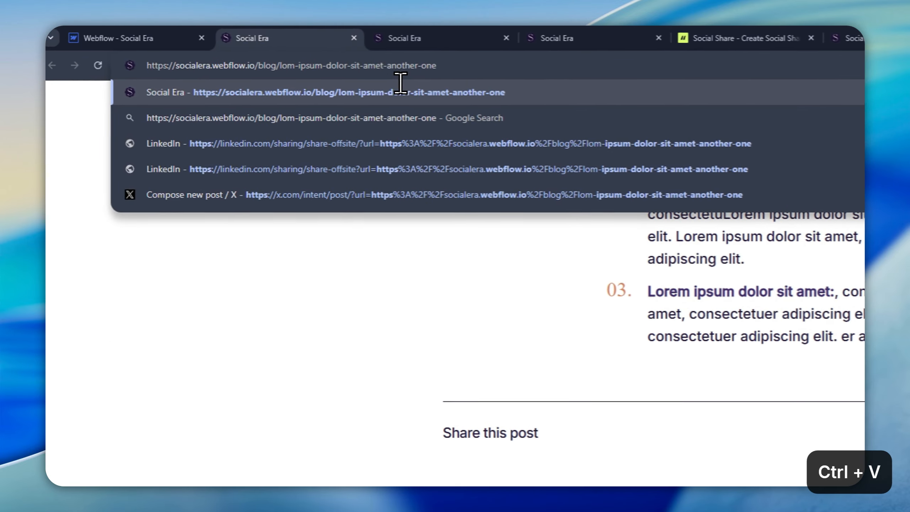
click(98, 34)
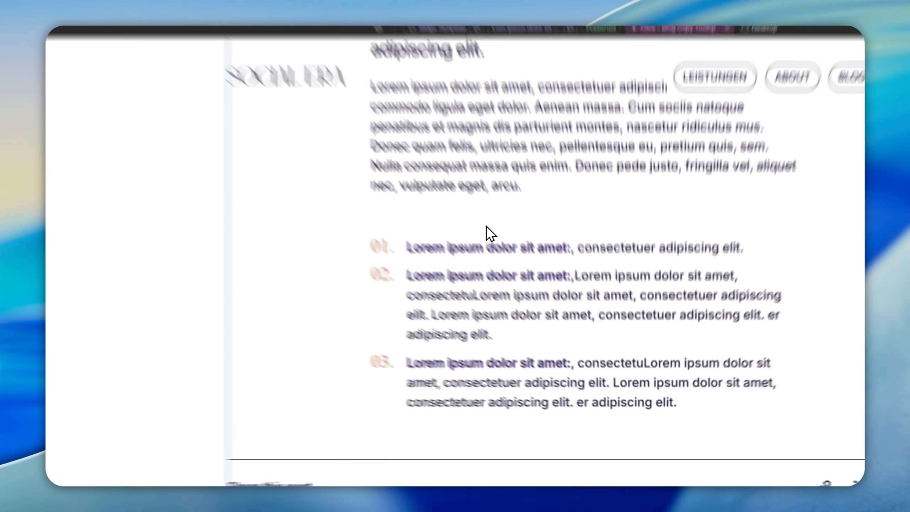